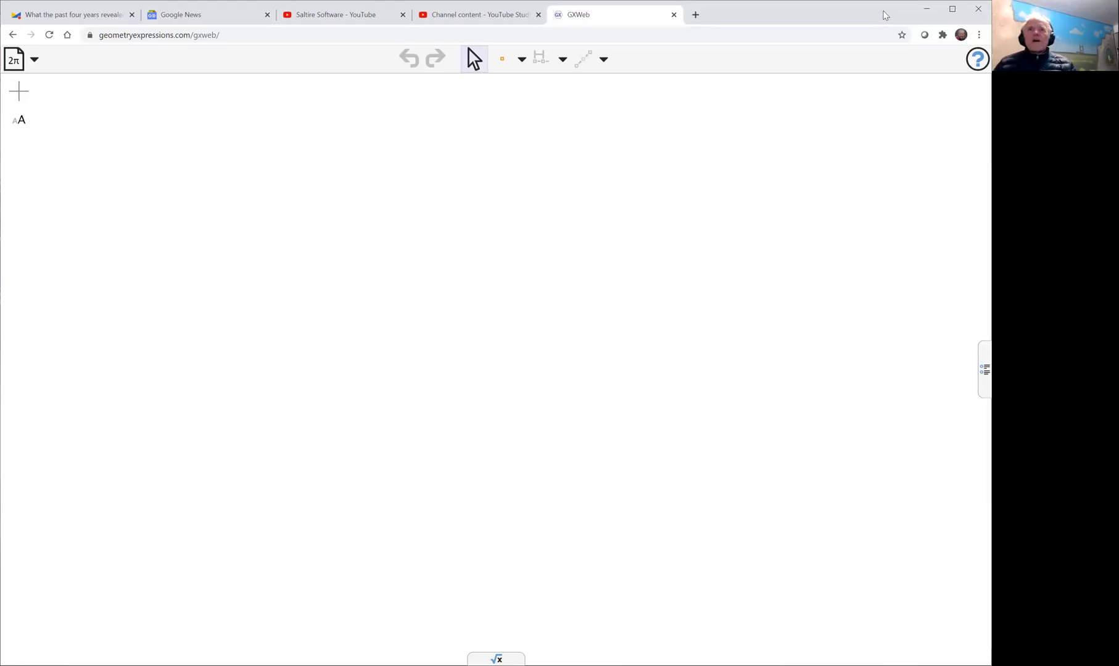
- Draw two connected segments that form a V in the middle of the canvas
left_click(522, 59)
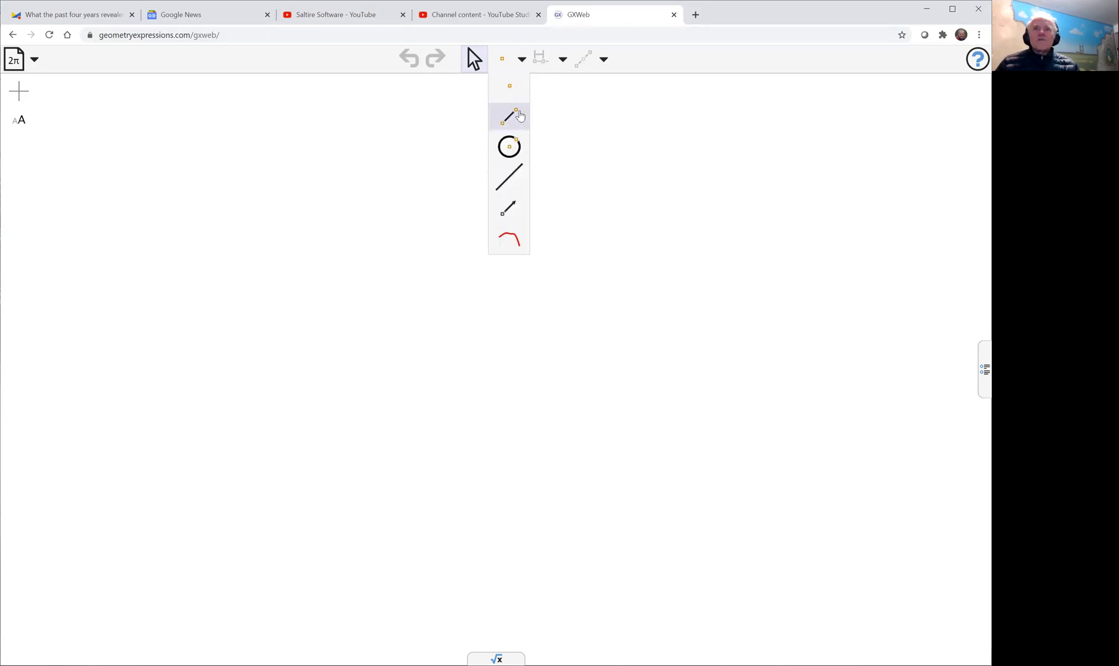
left_click(519, 115)
mouse_move(353, 244)
left_mouse_down()
mouse_move(492, 371)
mouse_move(506, 419)
mouse_move(635, 300)
mouse_move(658, 297)
left_mouse_up()
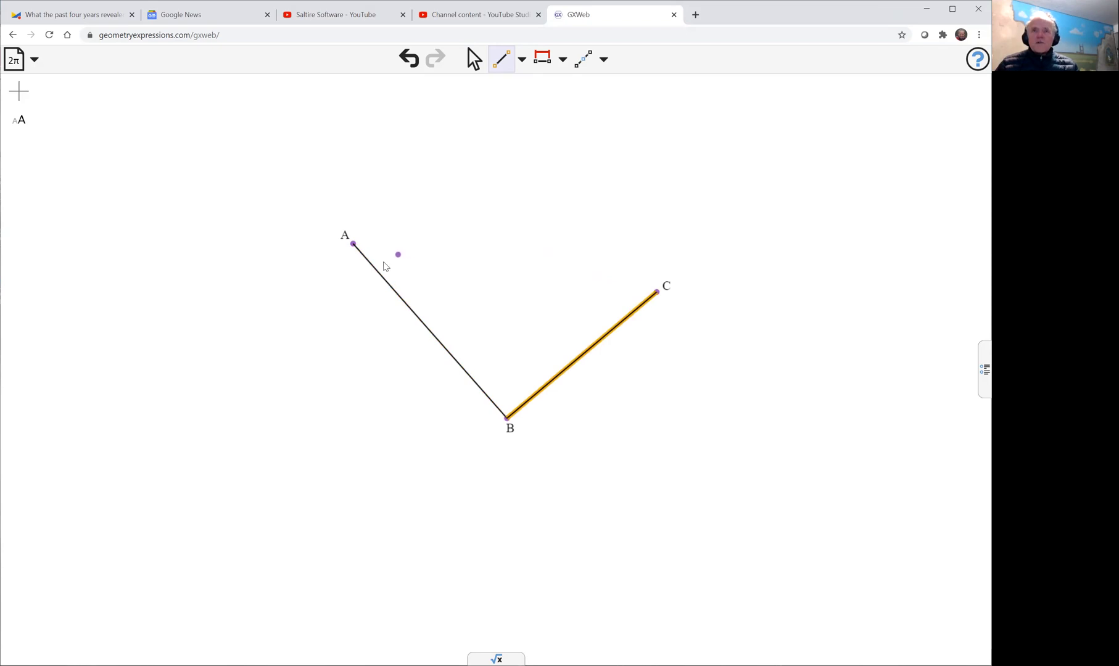
- Join segments AB and BC with a new segment, and constrain its endpoint on AB to proportion t along AB
left_click_drag(374, 267, 550, 380)
left_click(475, 60)
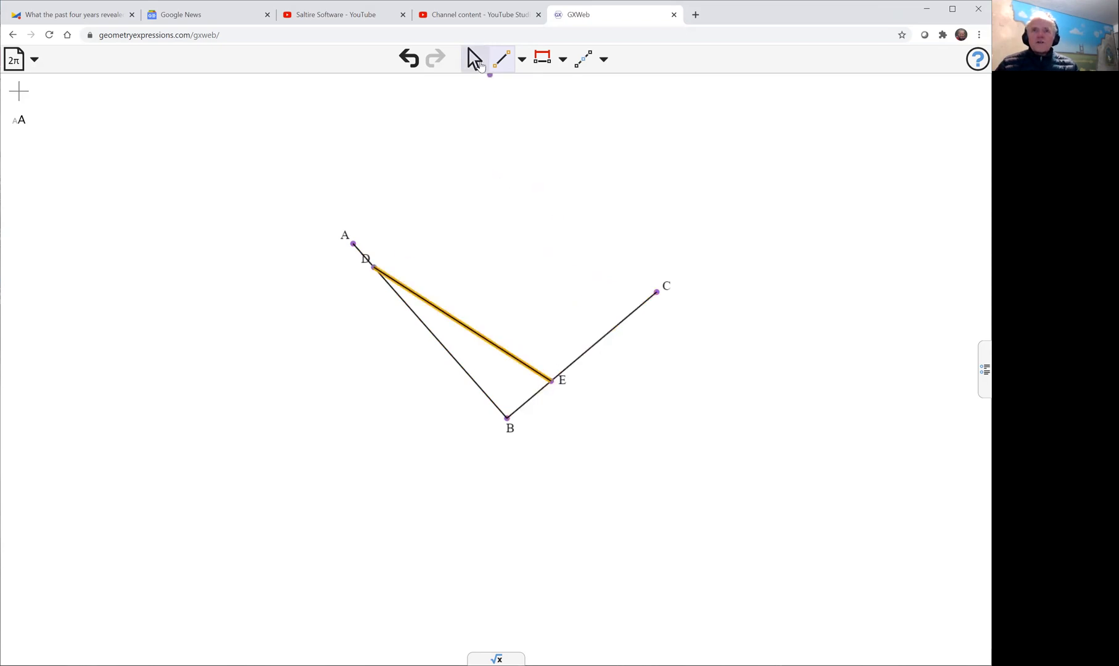
left_click(374, 267)
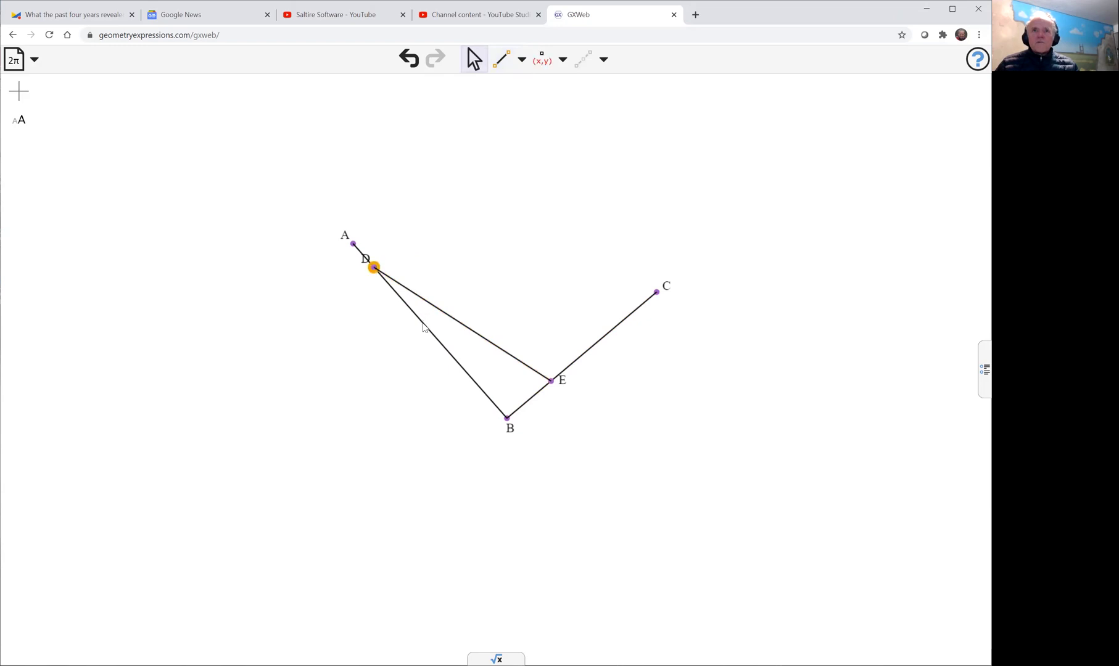
left_click(423, 327)
left_click(540, 59)
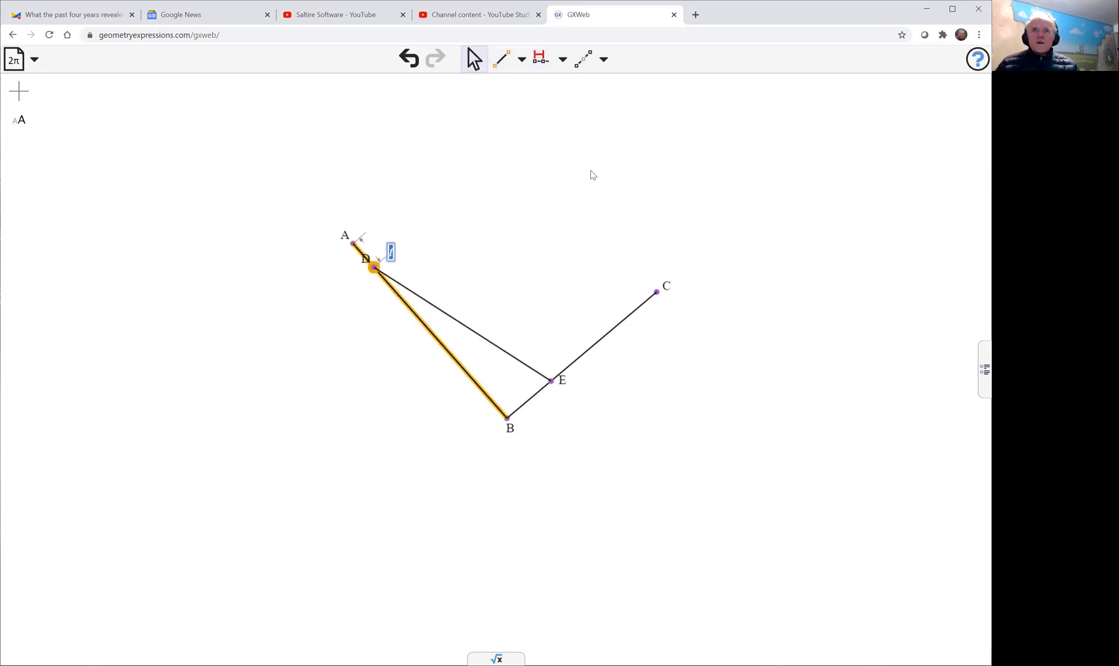
left_click(569, 340)
- Constrain point E to lie at proportion t along segment BC
left_click(551, 381)
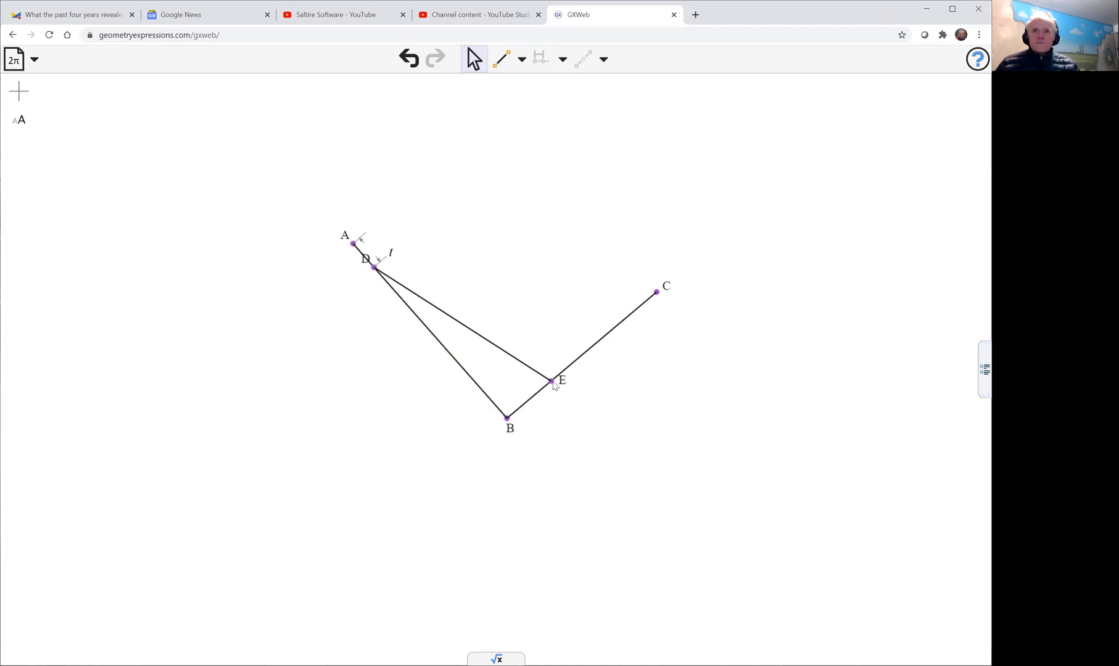
left_click(584, 357, "shift")
left_click(541, 58)
type("t")
key("Return")
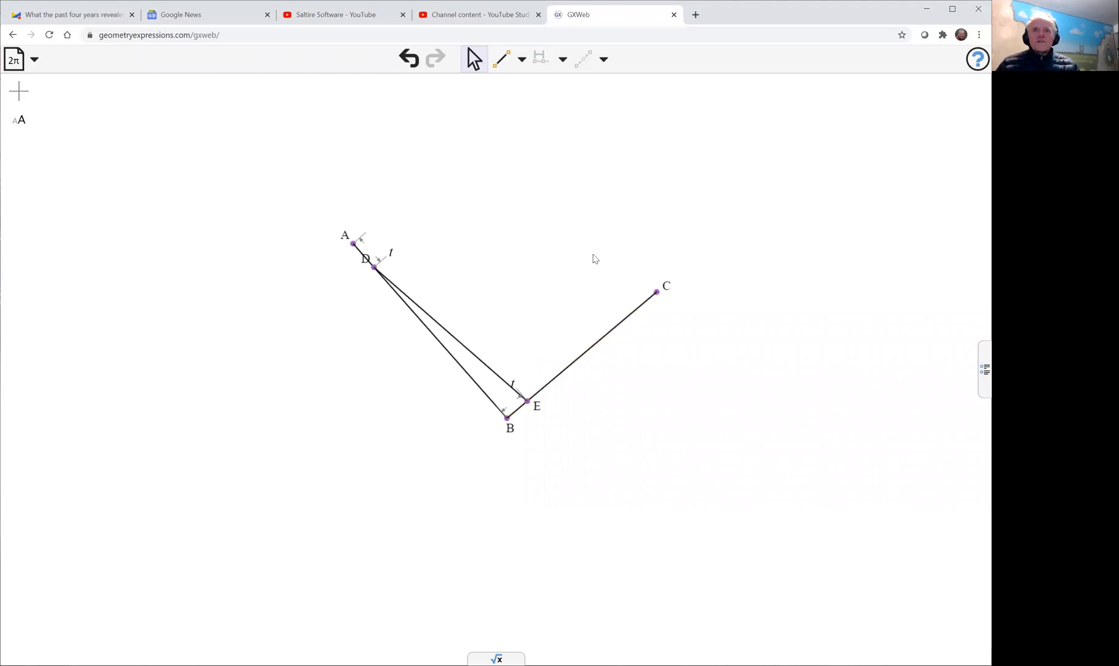
- Construct the envelope curve of segment DE over parameter t, and shift point D slightly towards B
left_click(471, 356)
left_click(605, 65)
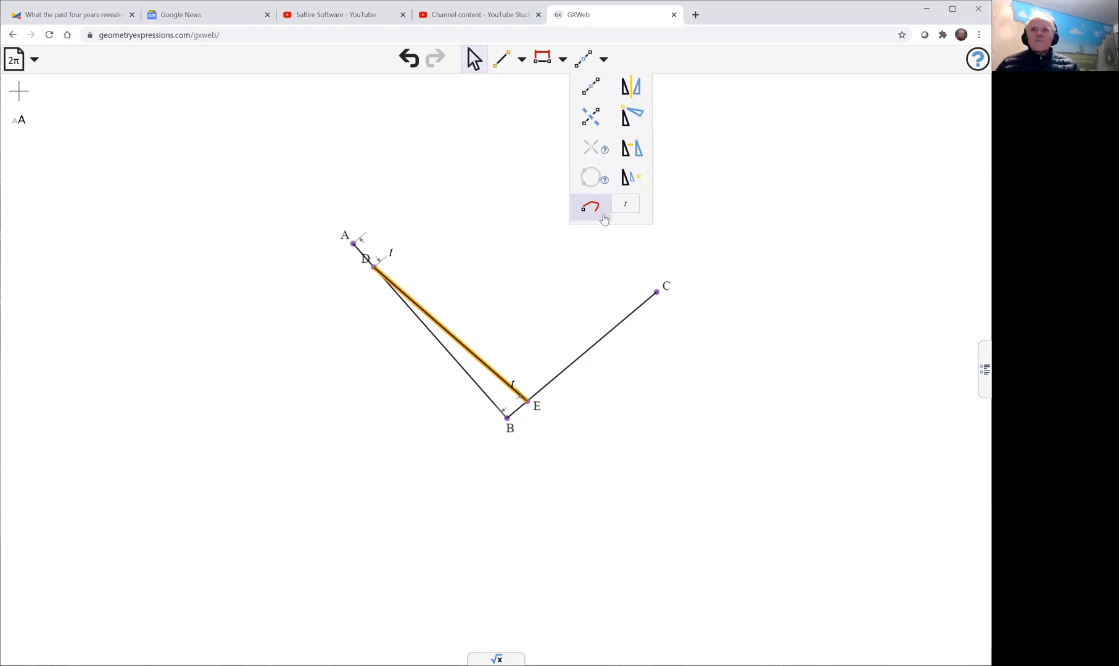
left_click(604, 219)
left_click(518, 368)
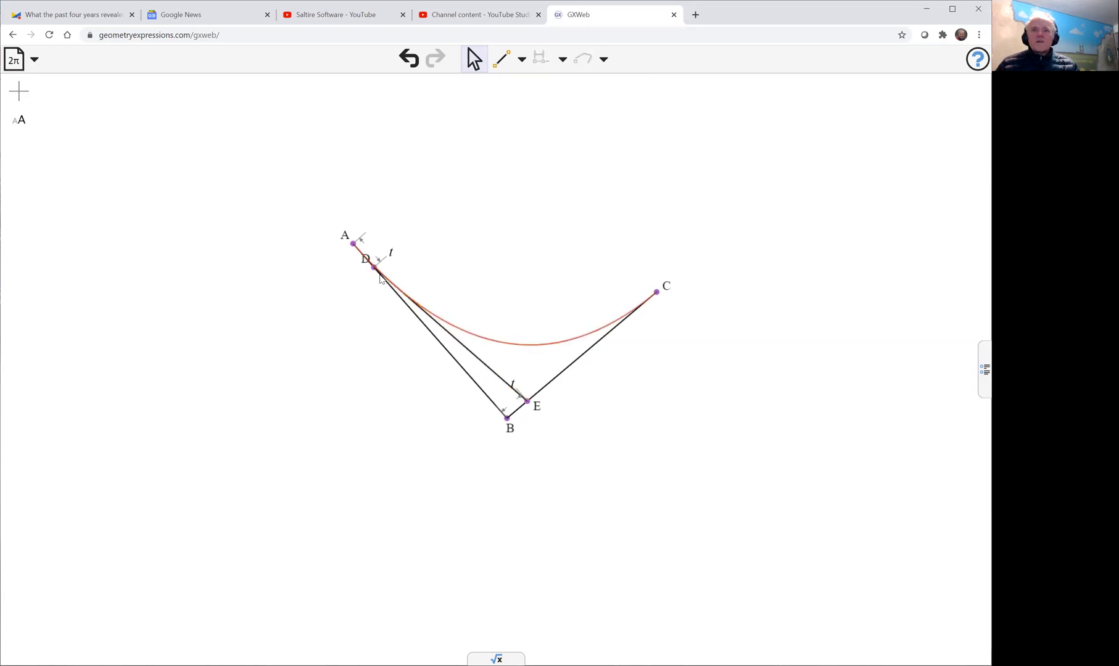
left_click_drag(380, 279, 383, 281)
left_click(538, 328)
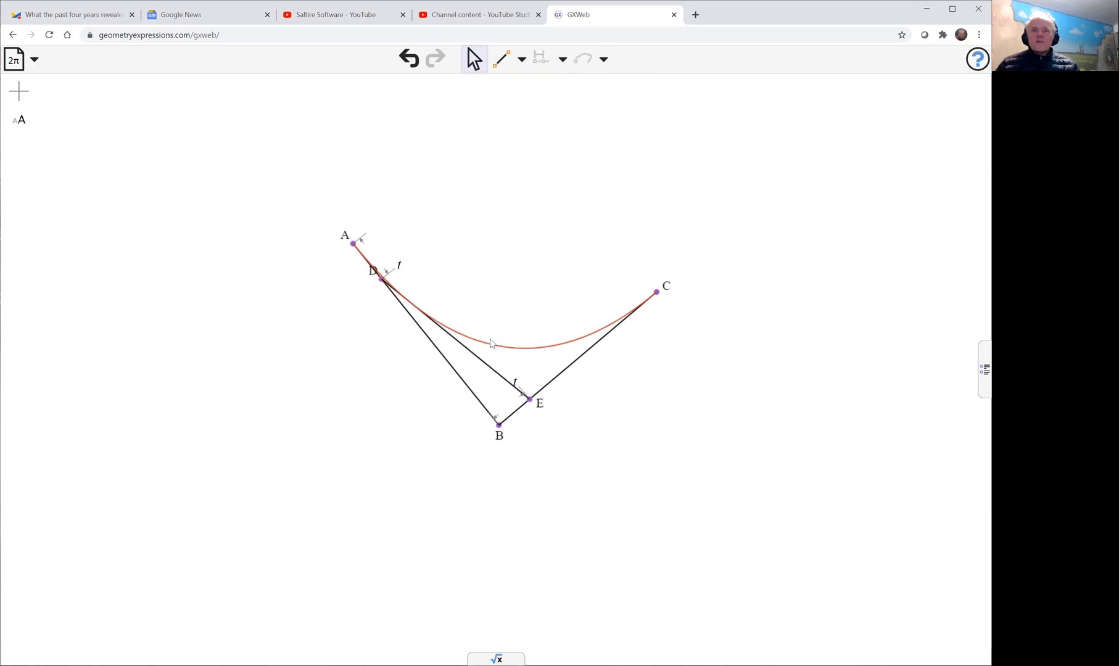
- Constrain the coordinates of point B to (0,0)
left_click(498, 426)
left_click(543, 61)
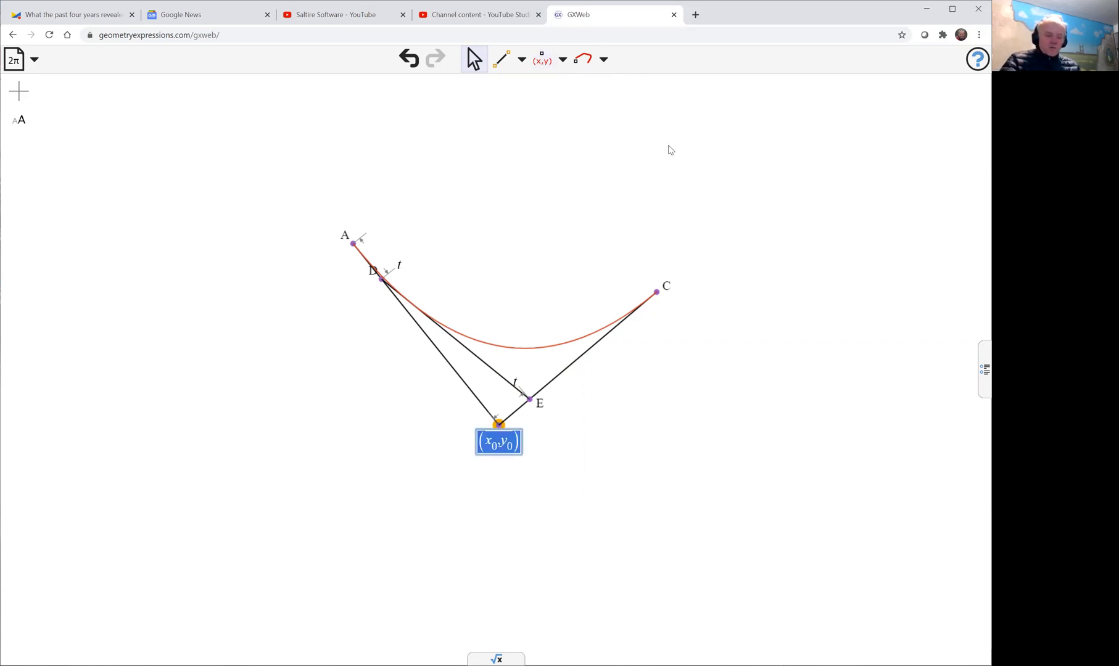
type("0,0")
key("Return")
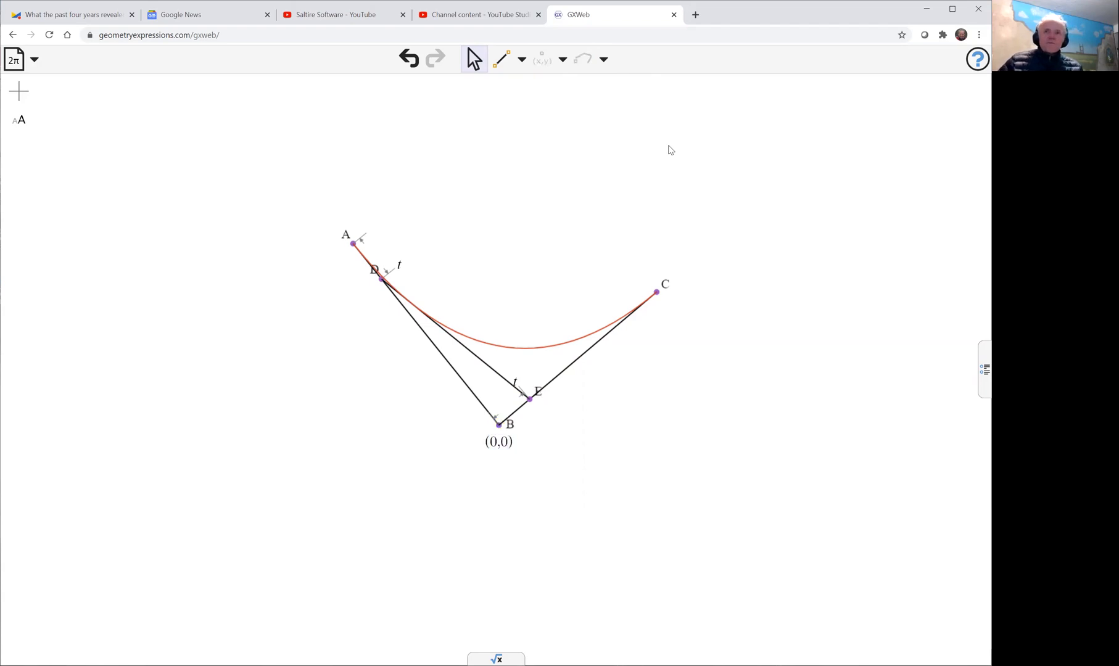
- Constrain point A to the coordinates (x0,y0) and point C to (x1,y1)
left_click(353, 243)
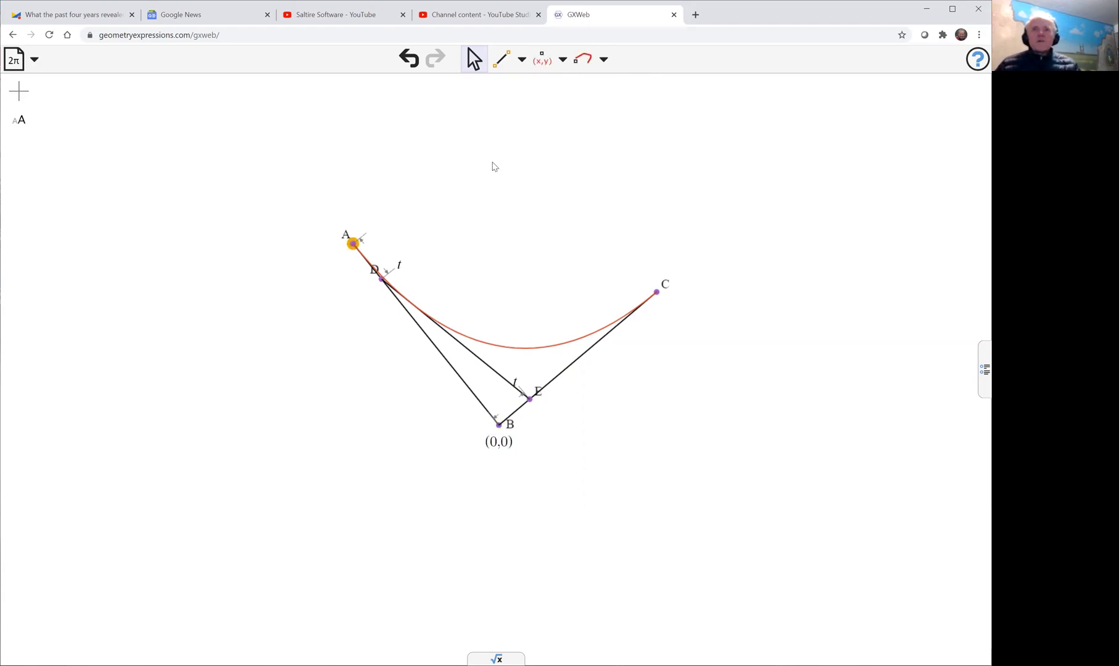
left_click(542, 61)
key("Return")
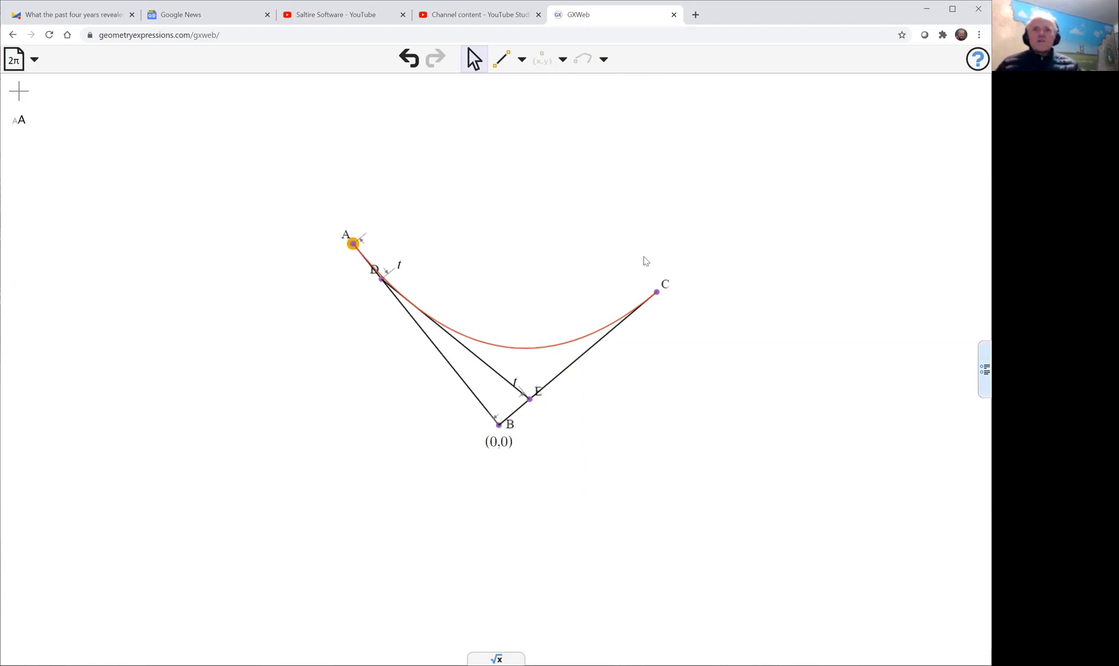
left_click(657, 292)
left_click(542, 59)
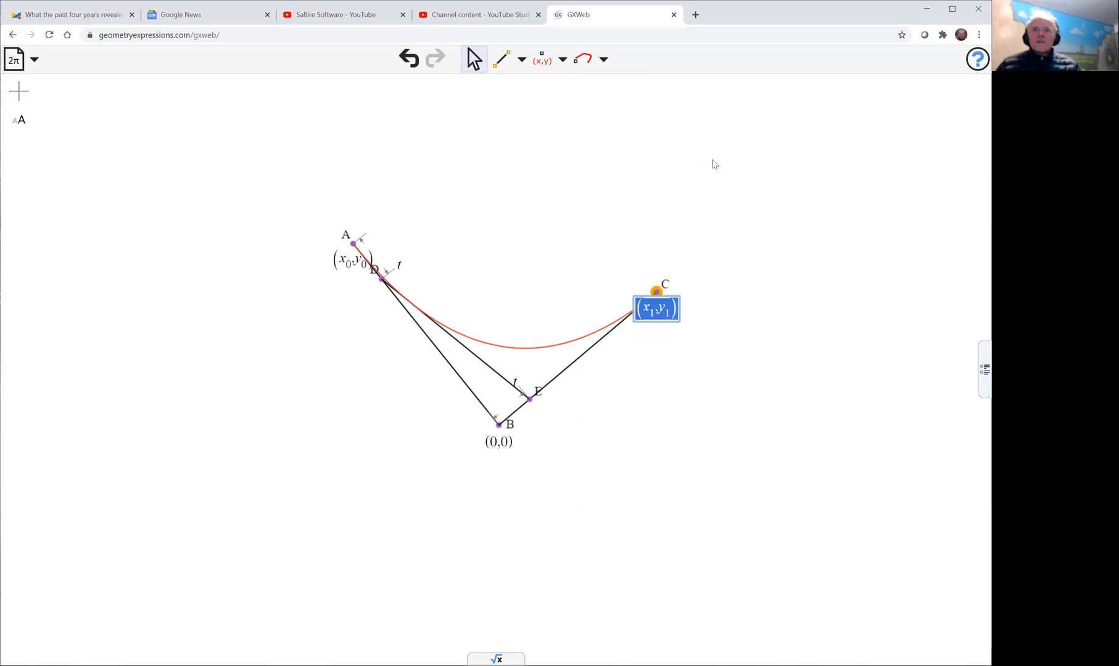
key("Return")
- Hide the coordinate labels of points A, B and C
left_click(342, 265)
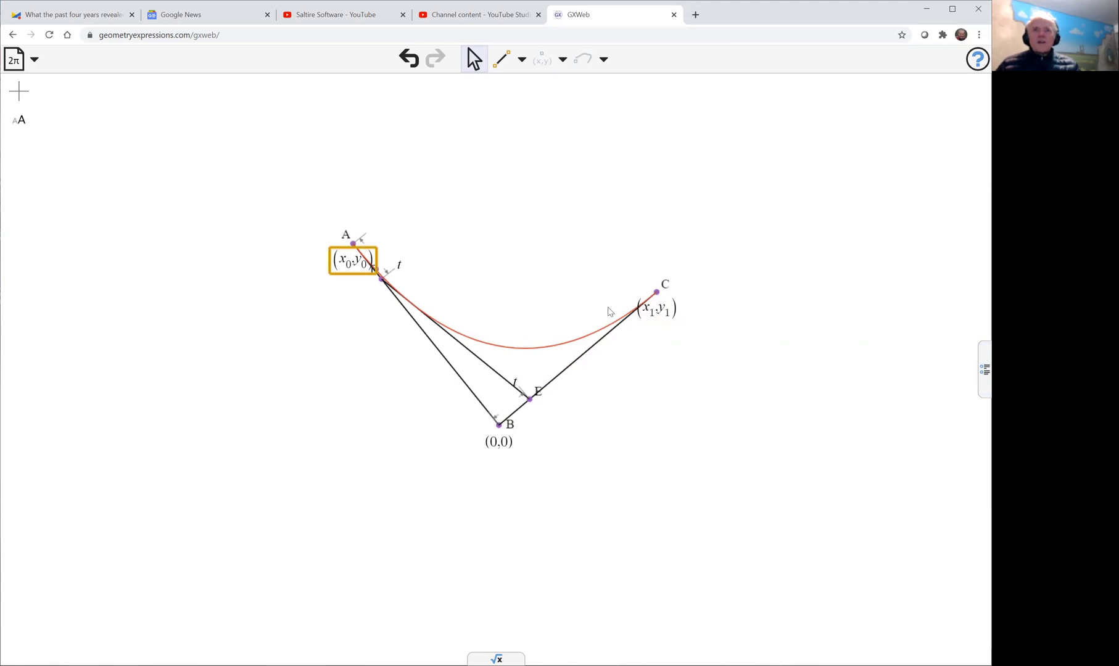
left_click(665, 316, "shift")
left_click(506, 451, "shift")
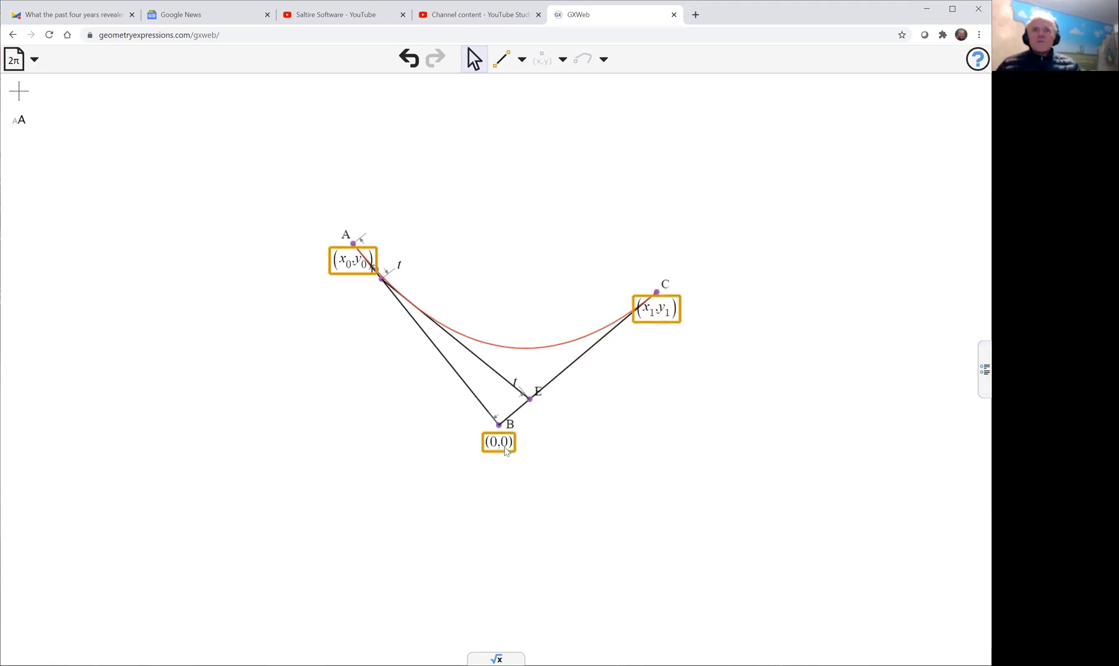
right_click(506, 452)
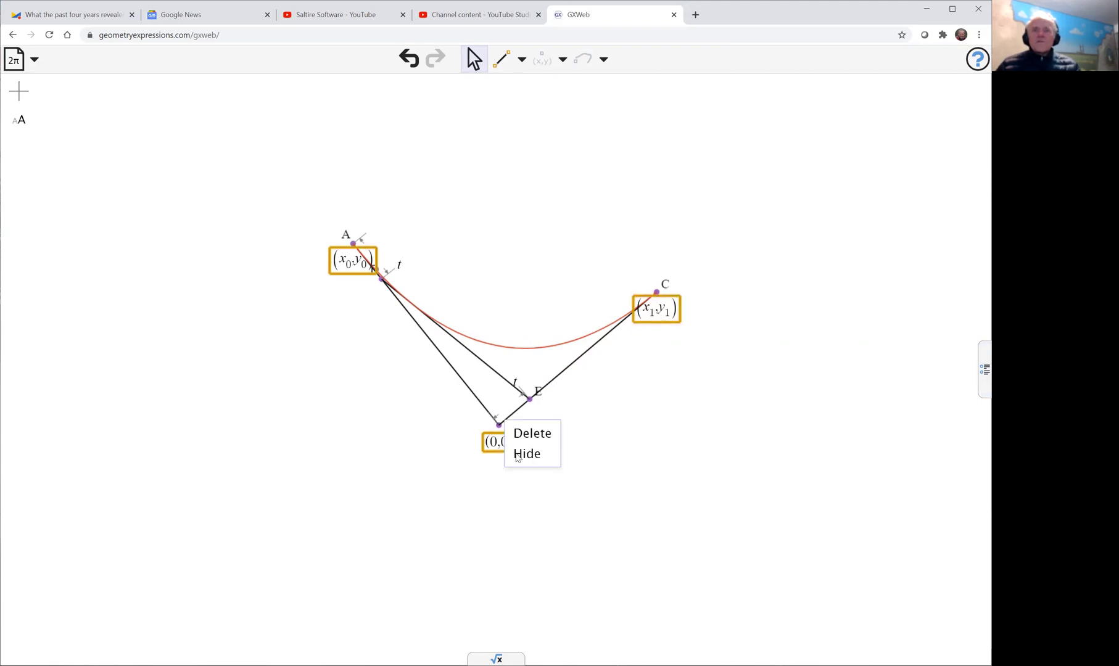
left_click(518, 455)
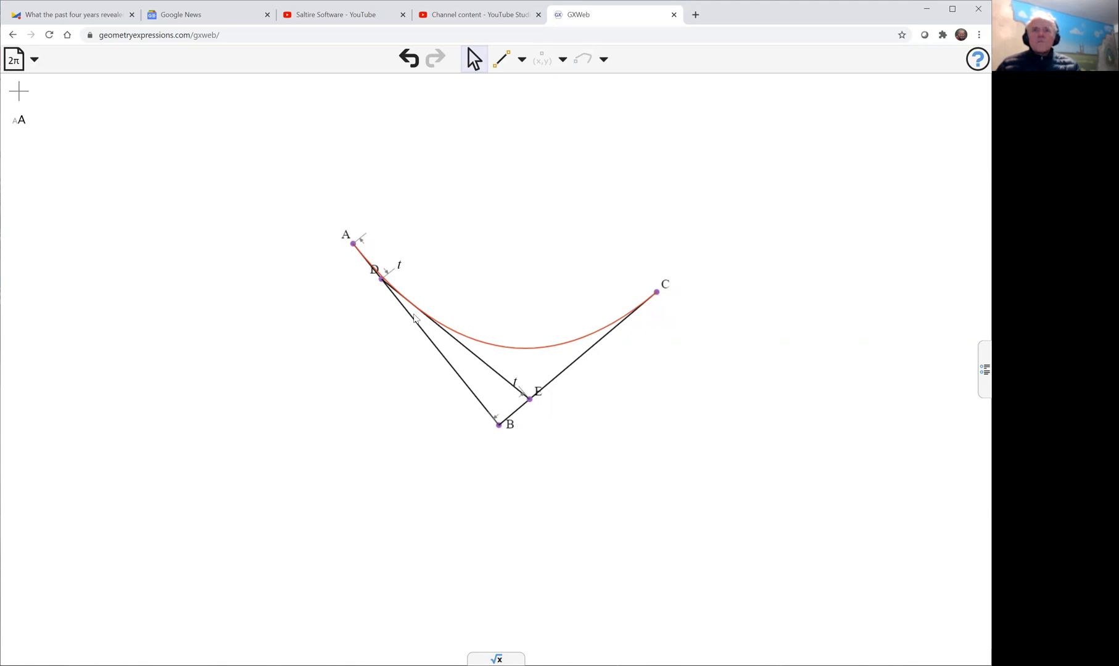
- Slide point E to about the middle of BC, and delete points D and E, segment DE and the envelope curve
left_click_drag(530, 405, 587, 377)
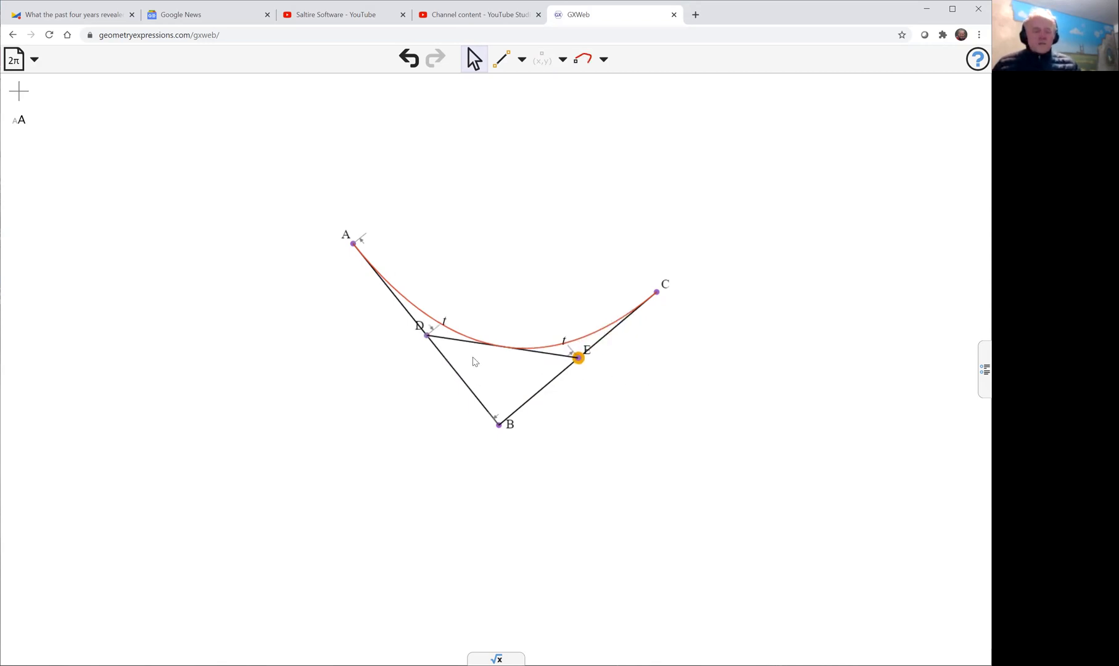
left_click(426, 336)
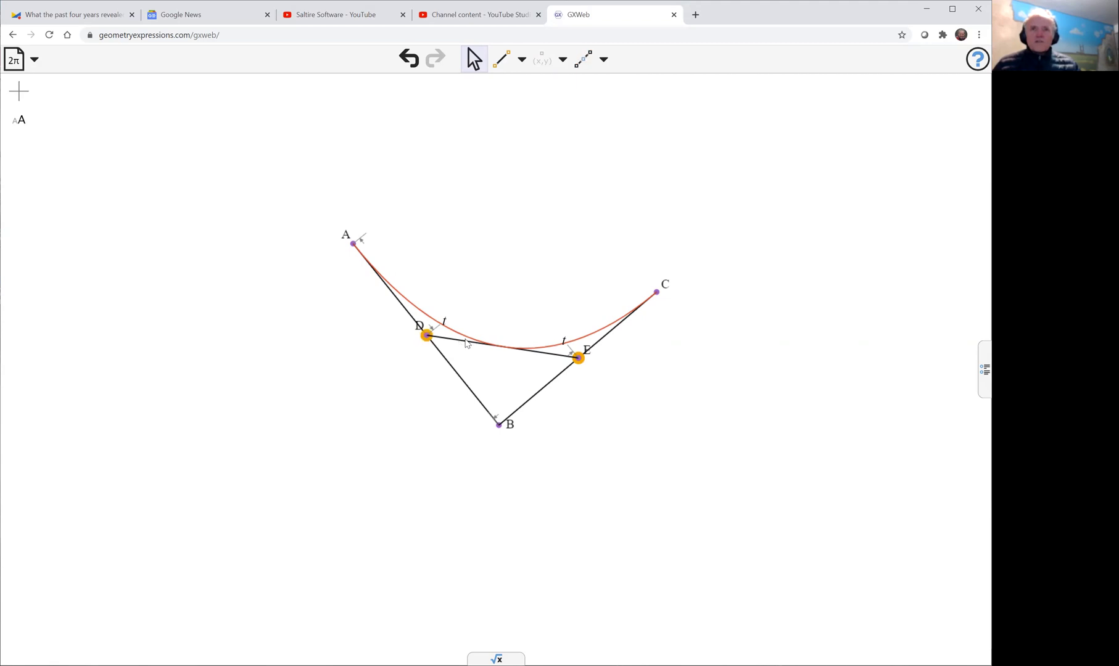
left_click(466, 345)
left_click(465, 335)
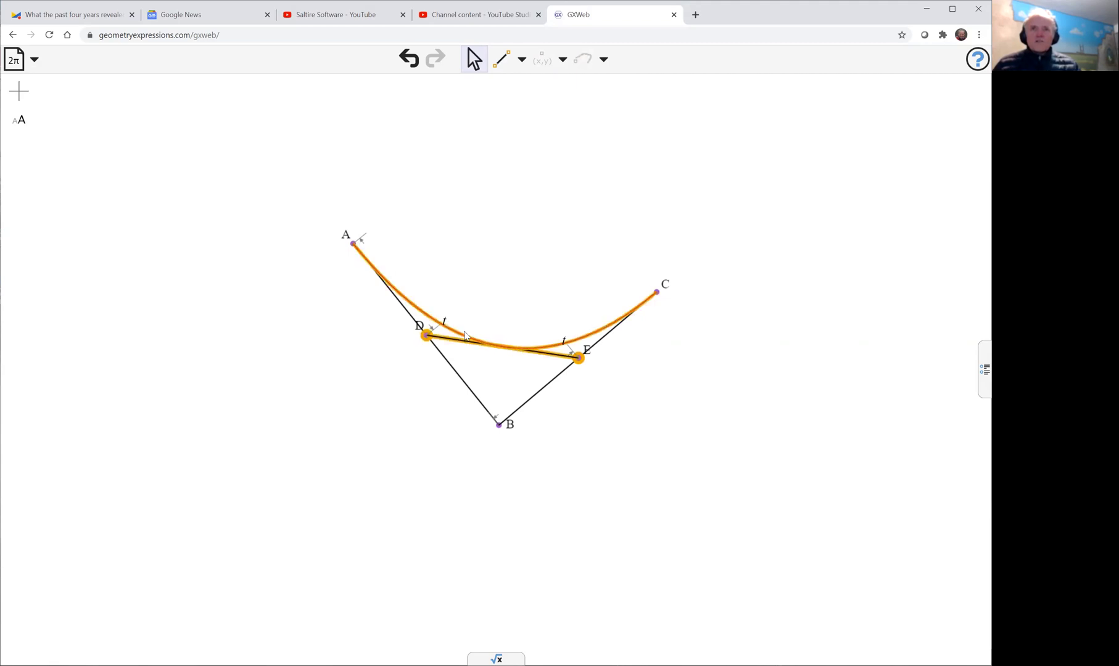
right_click(463, 336)
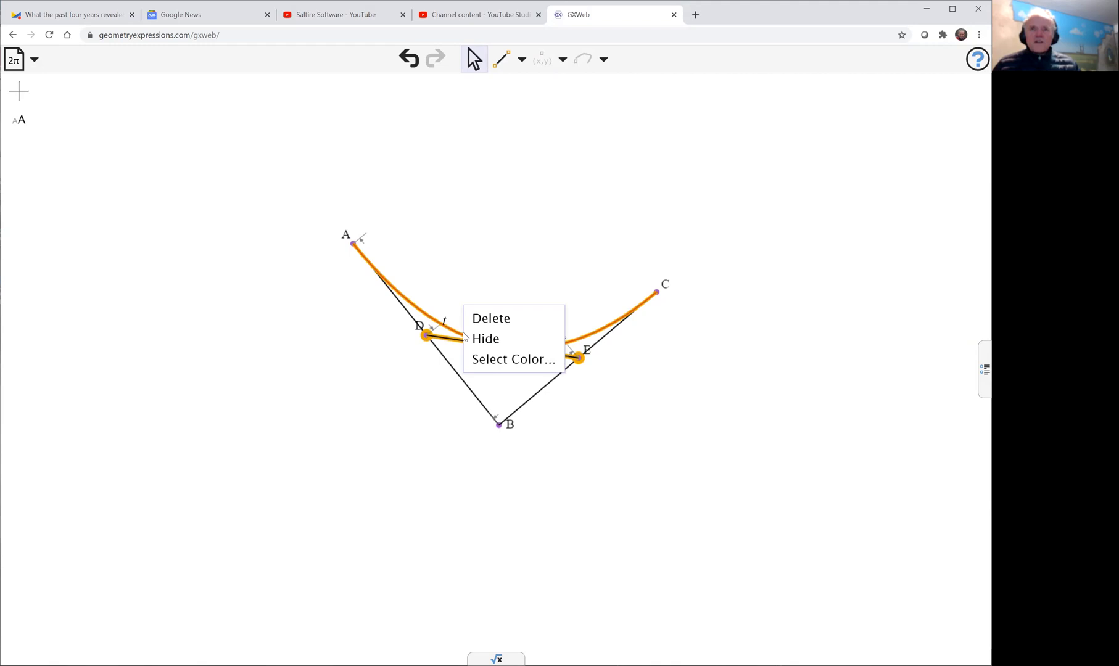
left_click(504, 321)
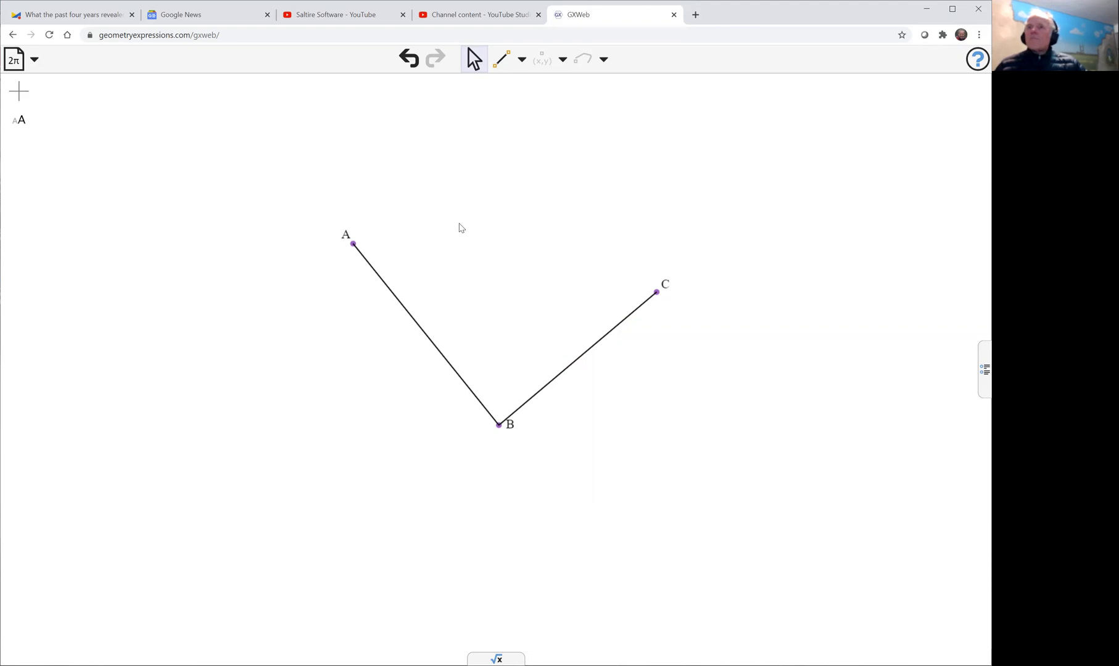
- Draw two long, steep segments, one on each side of the V formed by AB and BC
left_click(502, 60)
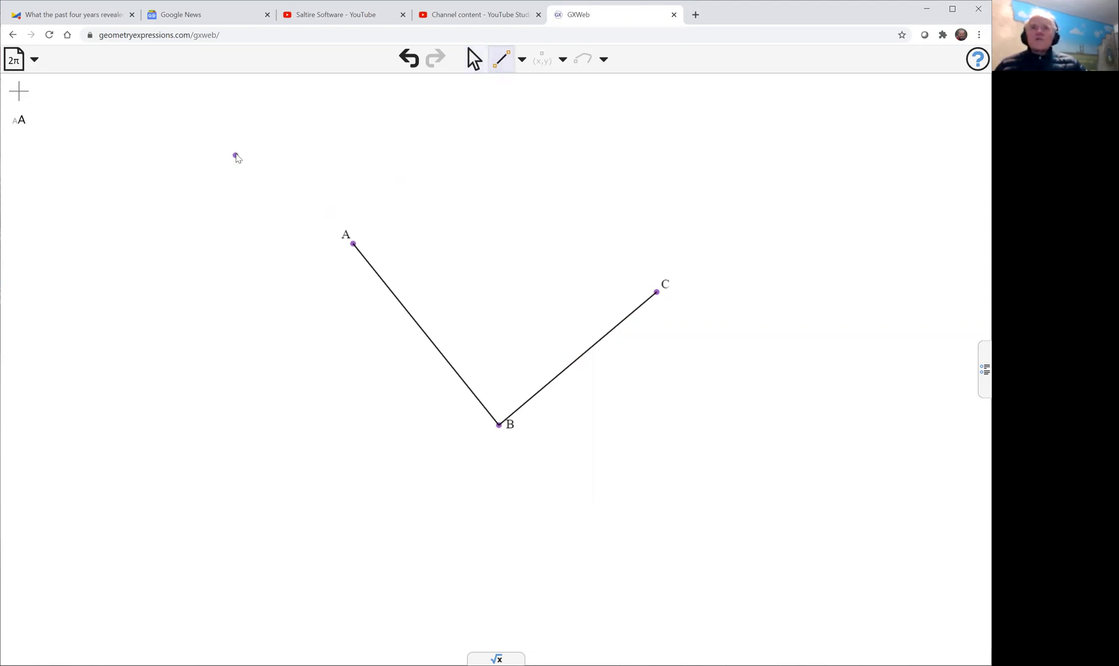
left_click_drag(235, 148, 272, 580)
left_click_drag(738, 575, 844, 147)
left_click(475, 59)
left_click(519, 154)
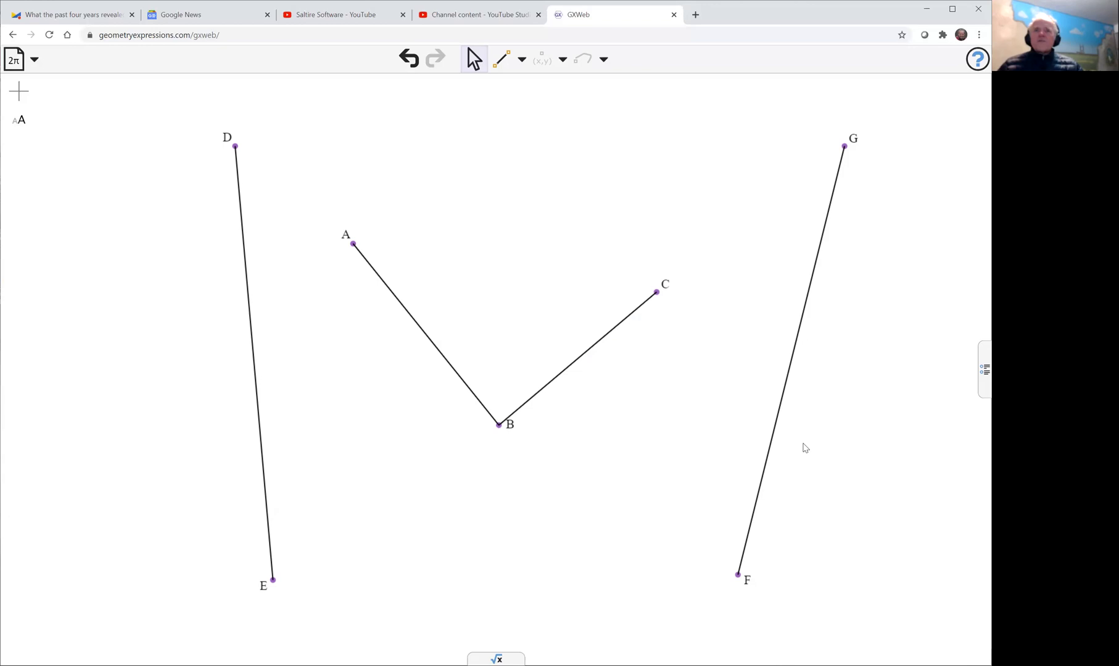
- Constrain point D to lie at proportion u along the line through segment AB
left_click(236, 147)
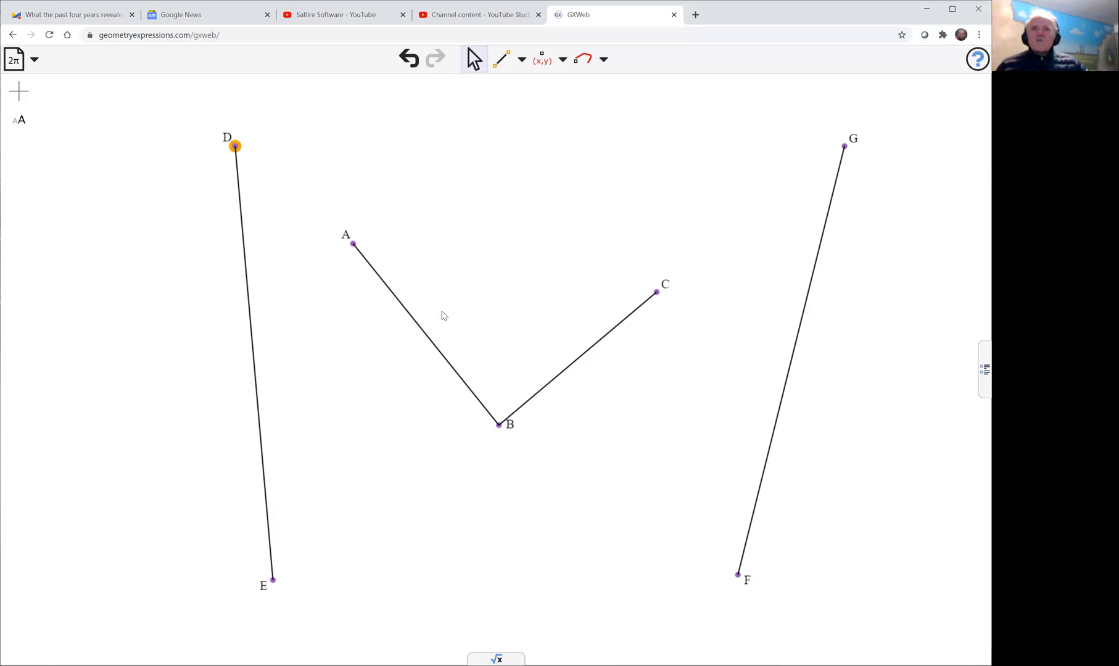
left_click(423, 330)
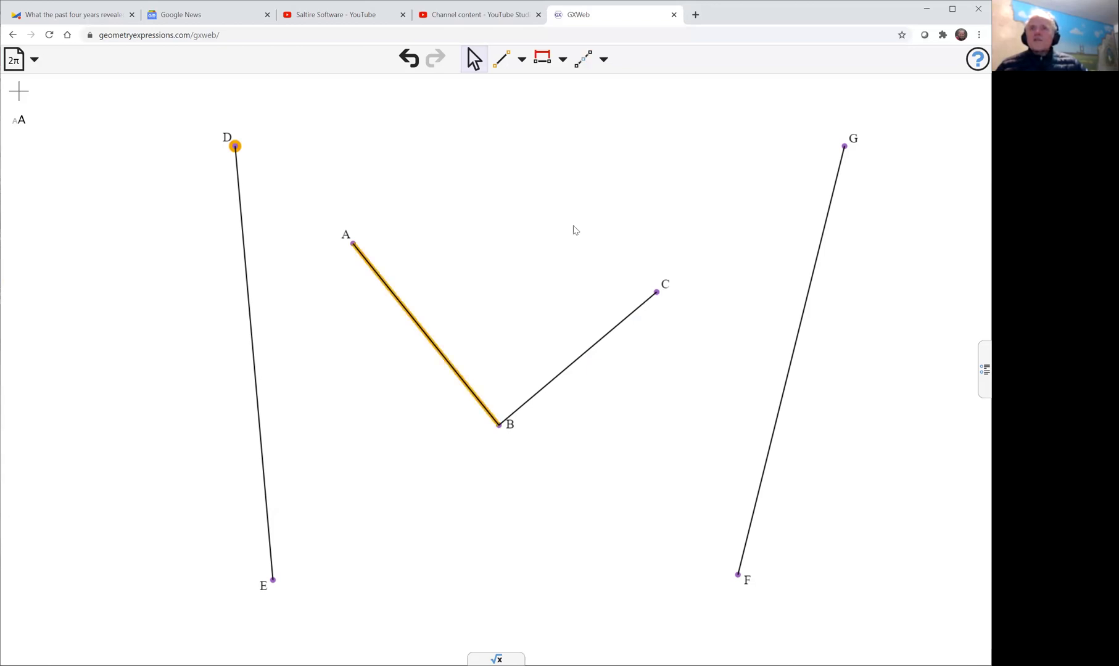
left_click(562, 58)
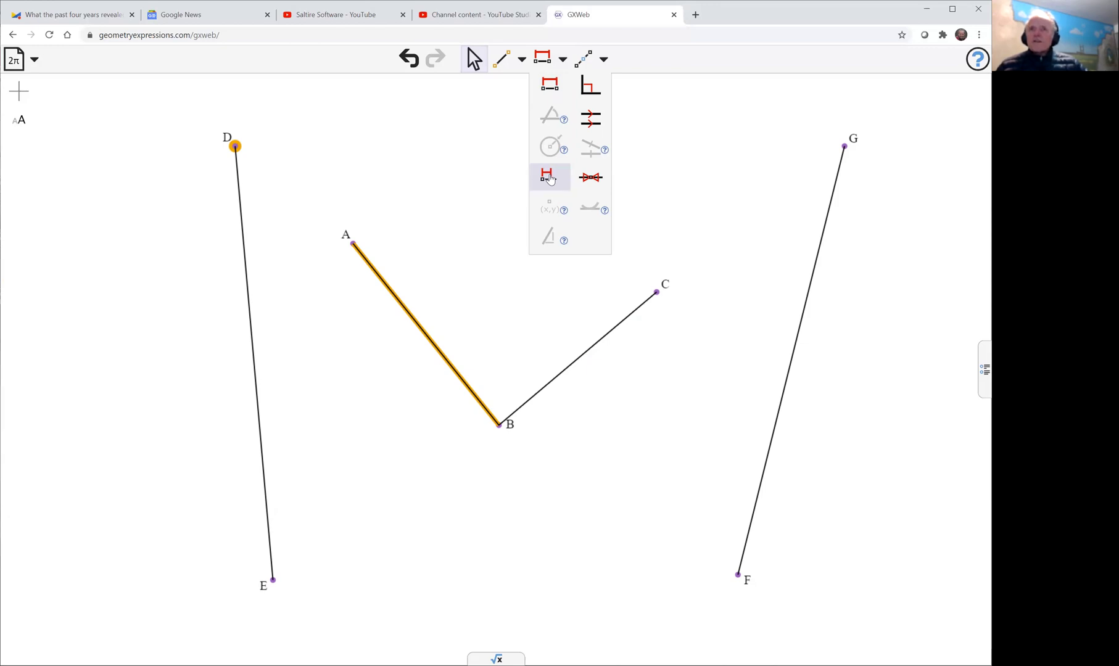
left_click(549, 177)
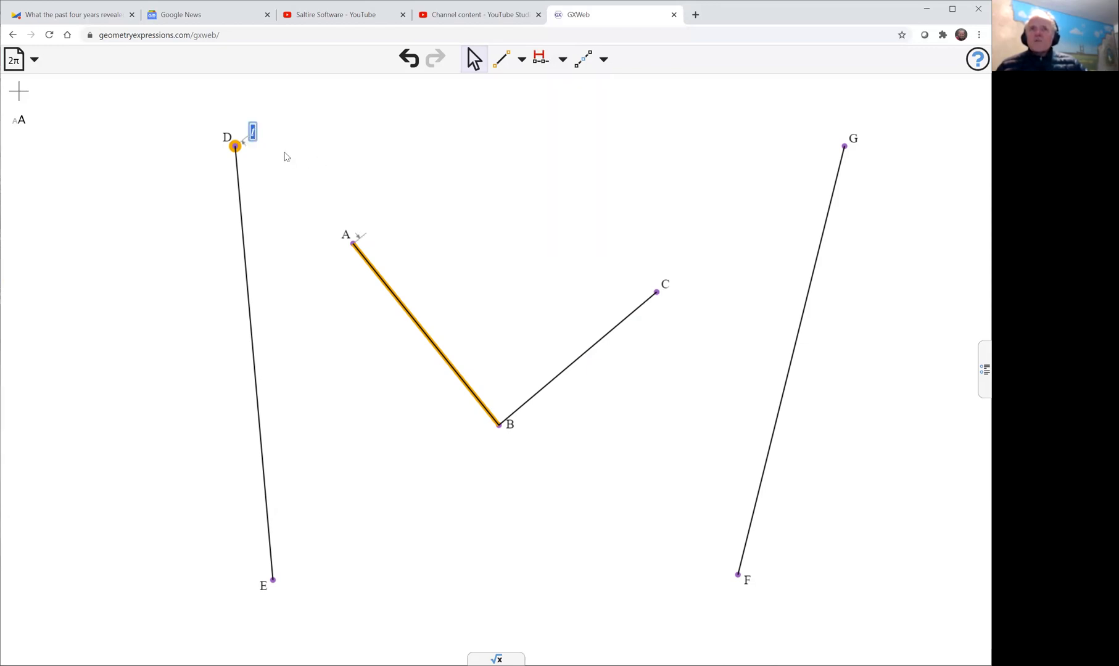
type("u")
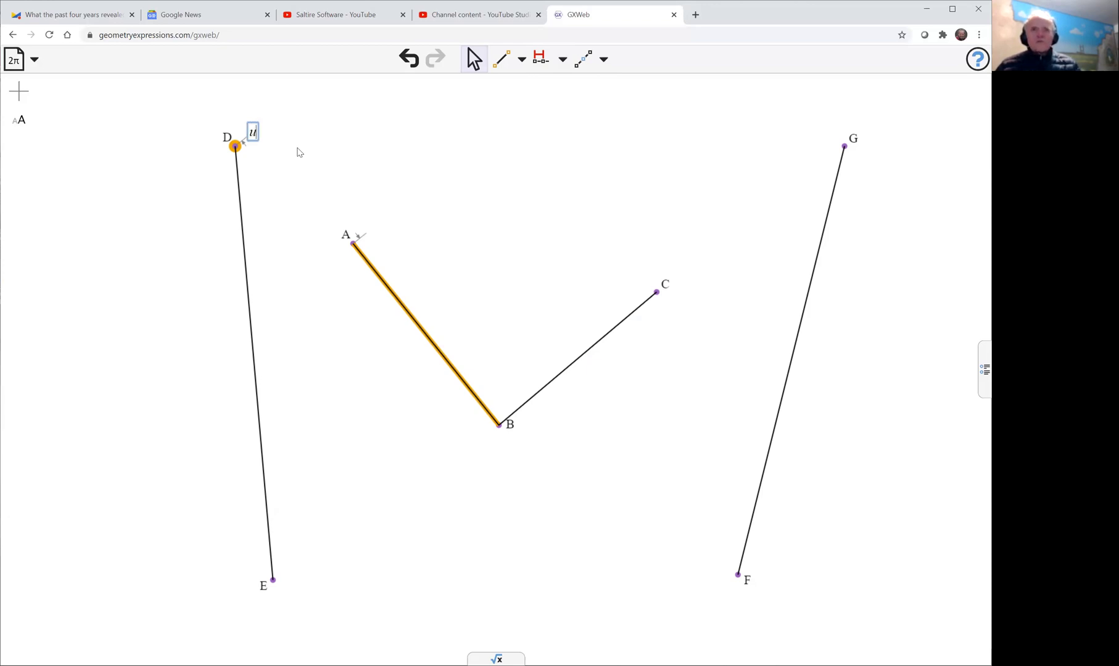
key("Return")
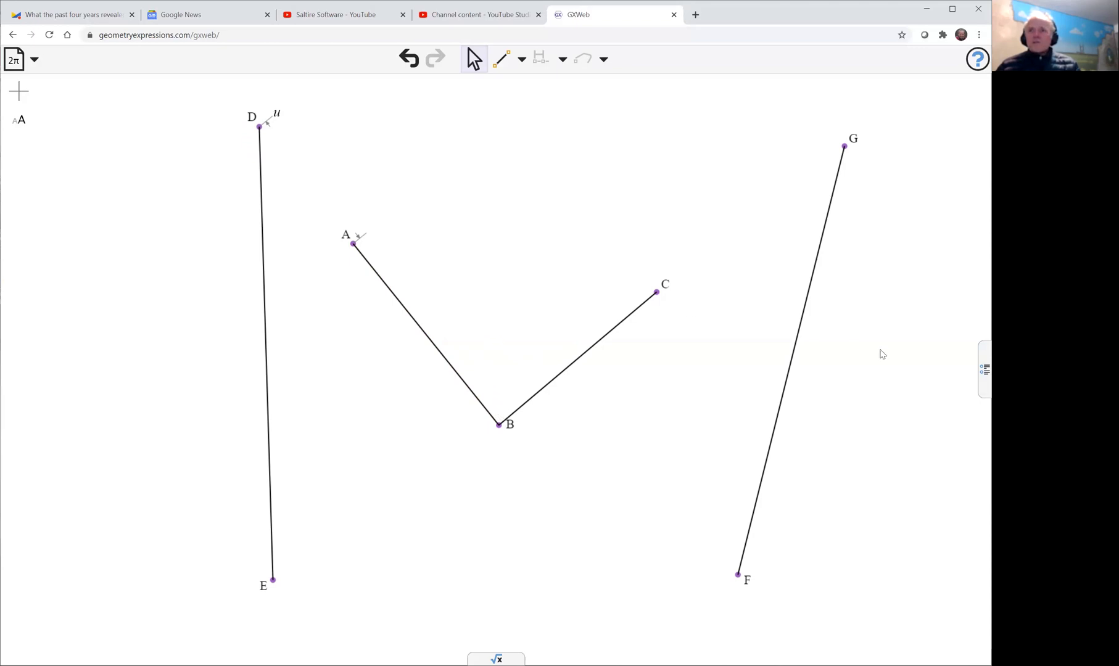
- Display the variable values and try to adjust the value of u
left_click(982, 368)
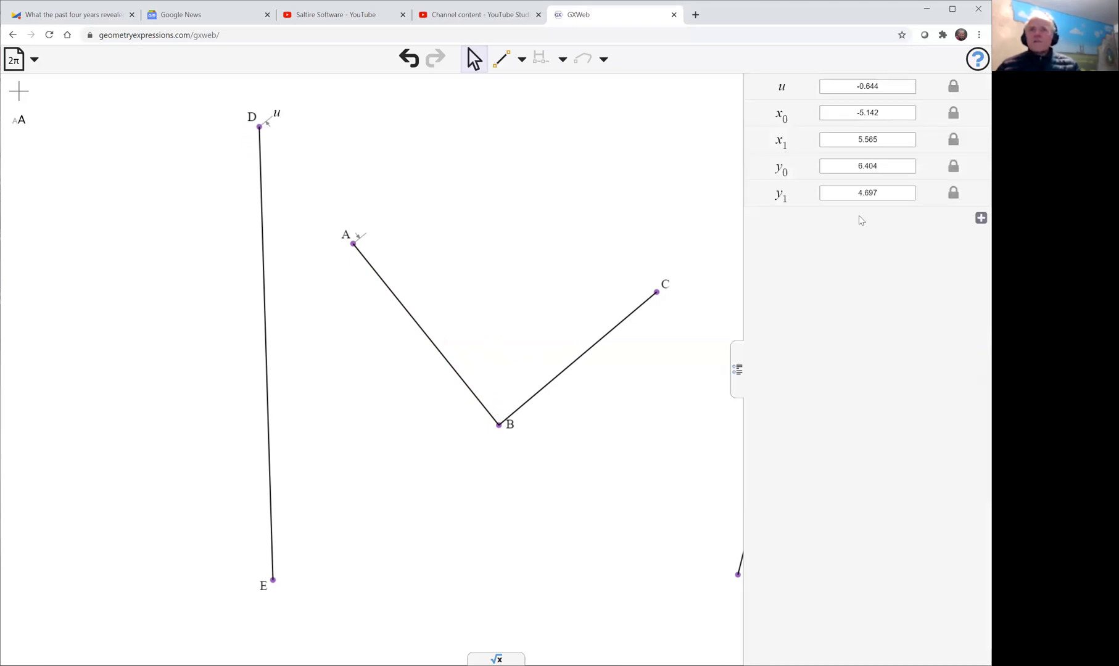
left_click(841, 87)
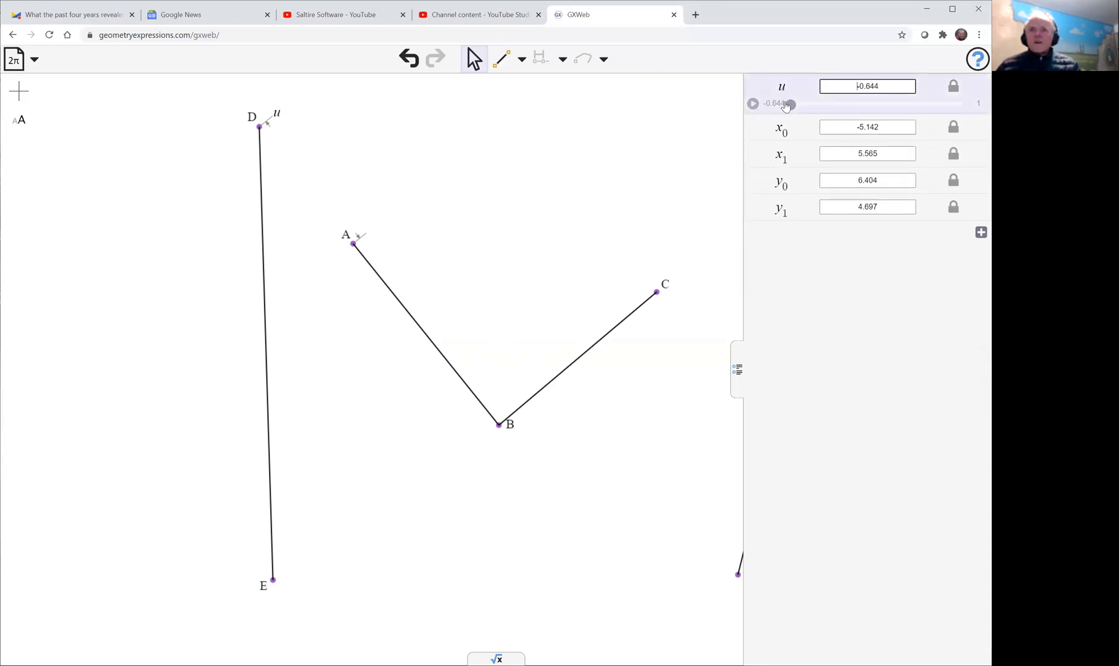
left_click_drag(791, 105, 664, 150)
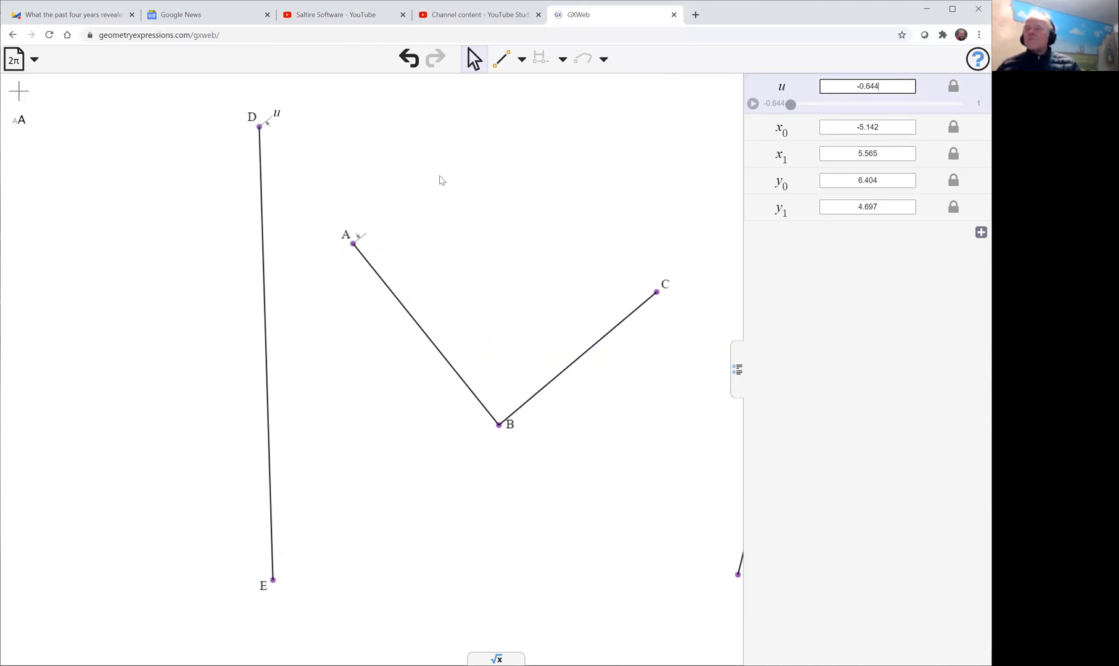
- Constrain point E to lie at proportion v along the line through segment BC
left_click(272, 580)
left_click(559, 380)
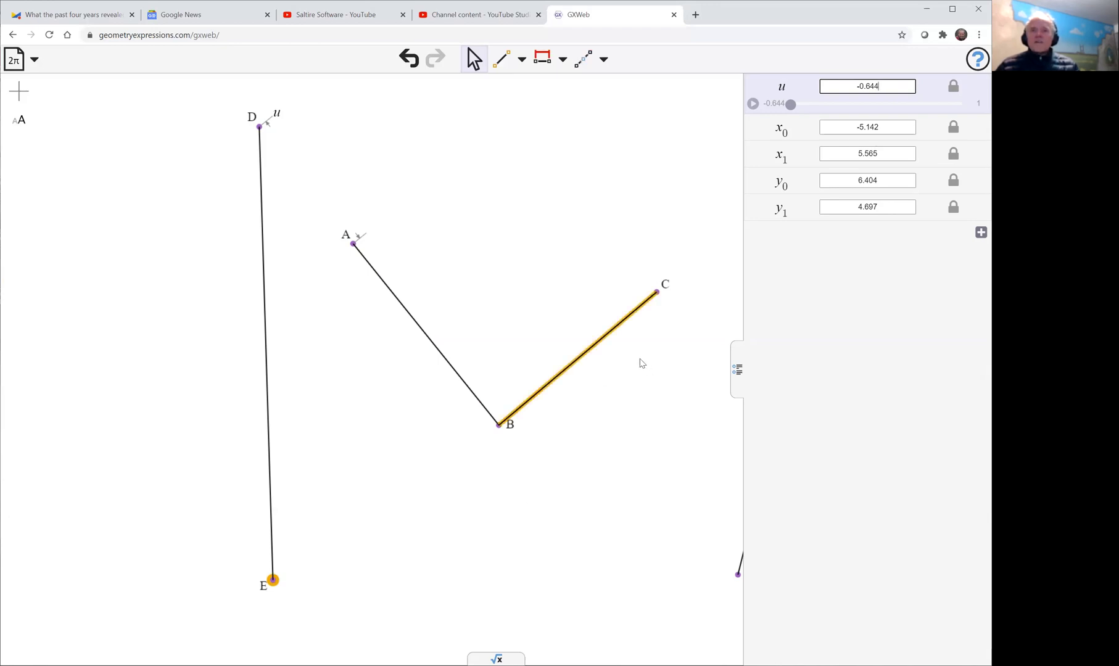
left_click(563, 60)
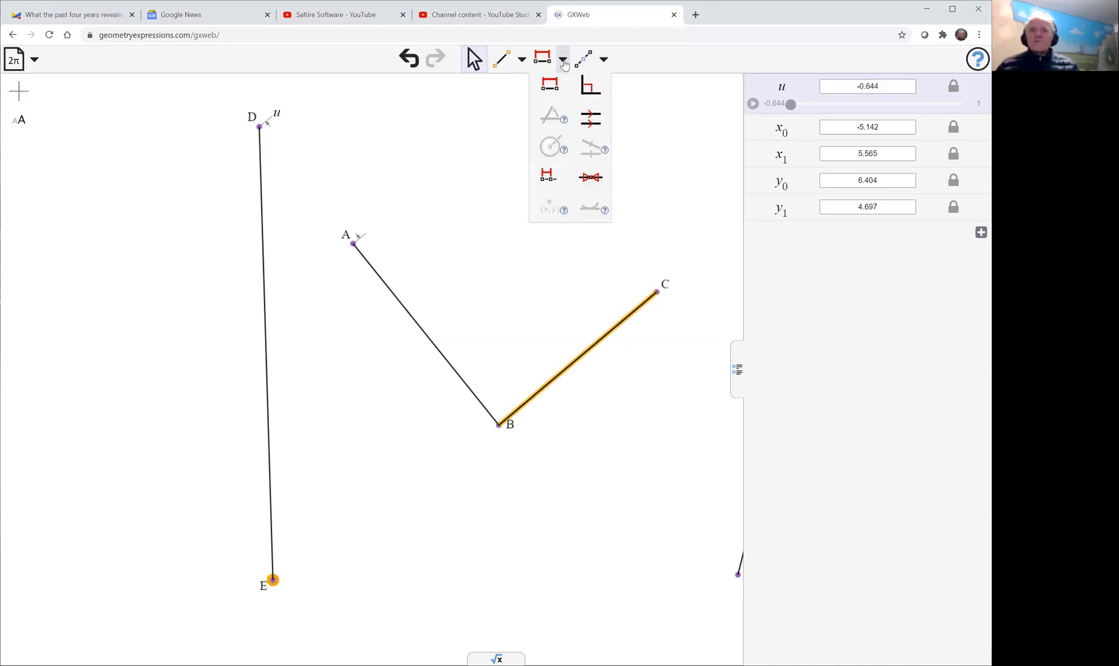
left_click(538, 178)
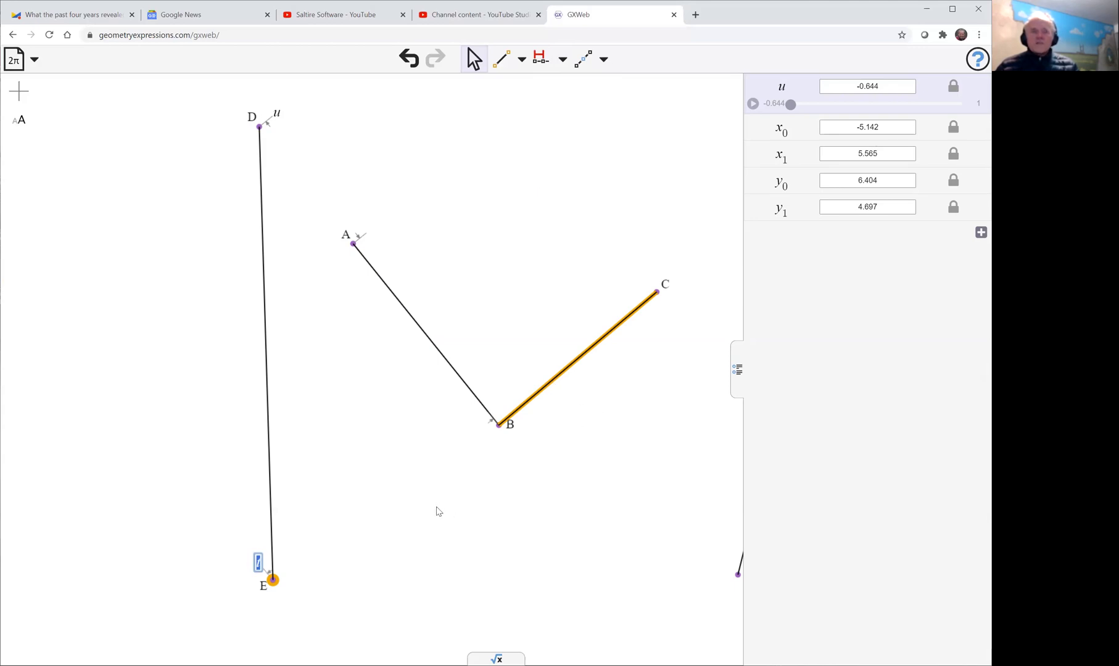
type("v")
key("Return")
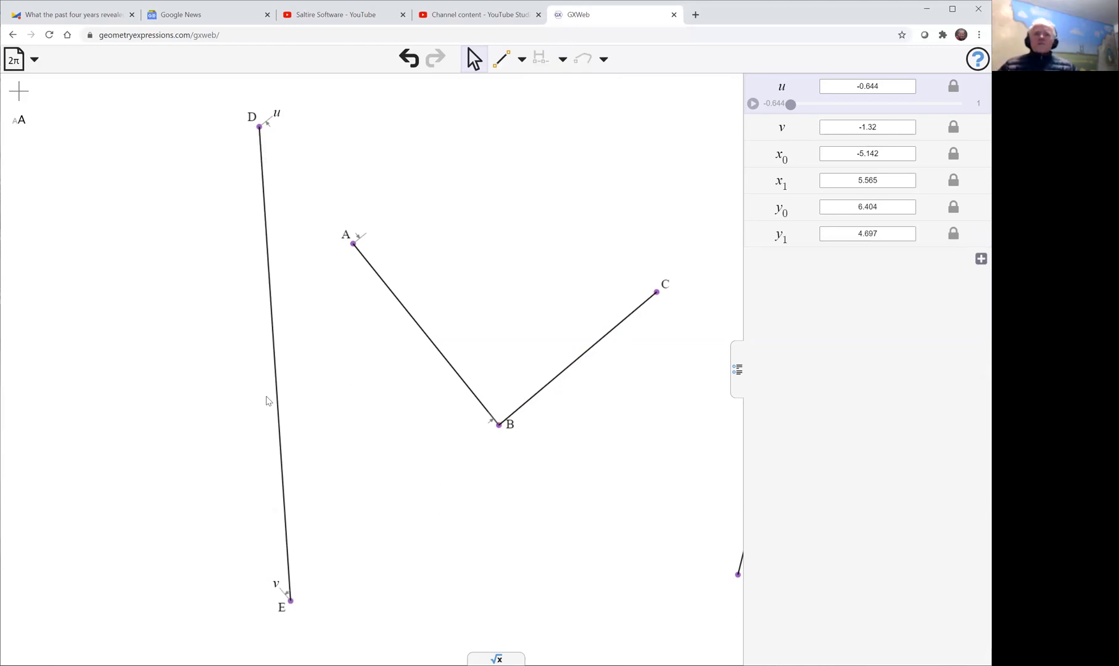
- Construct the midpoints of segments BC and AB
left_click(584, 358)
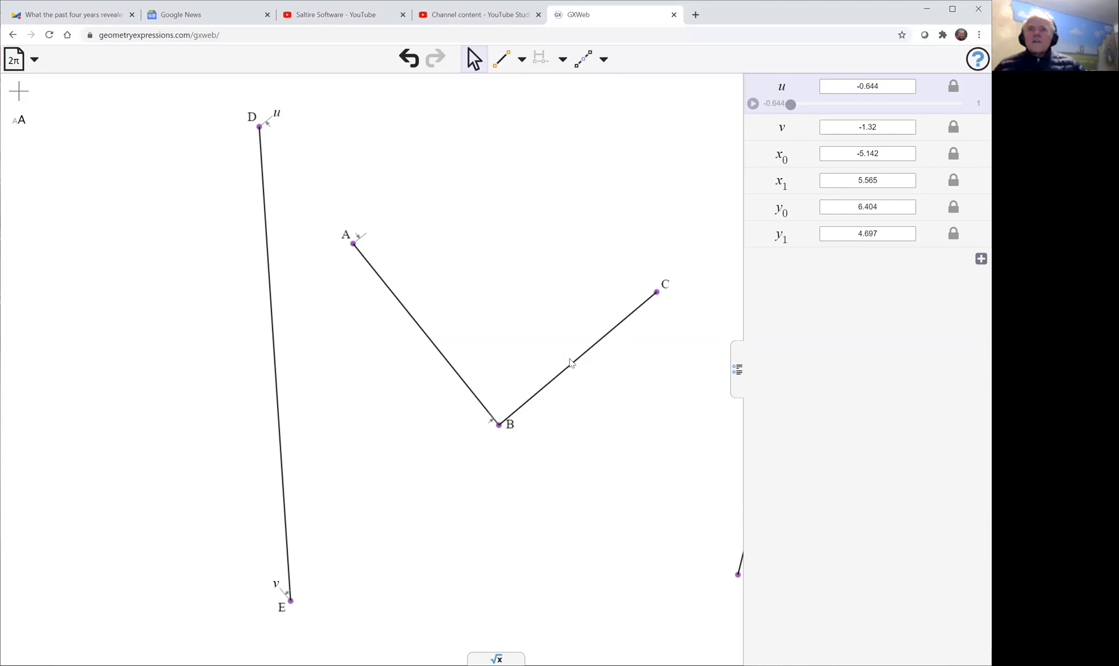
left_click(430, 338, "shift")
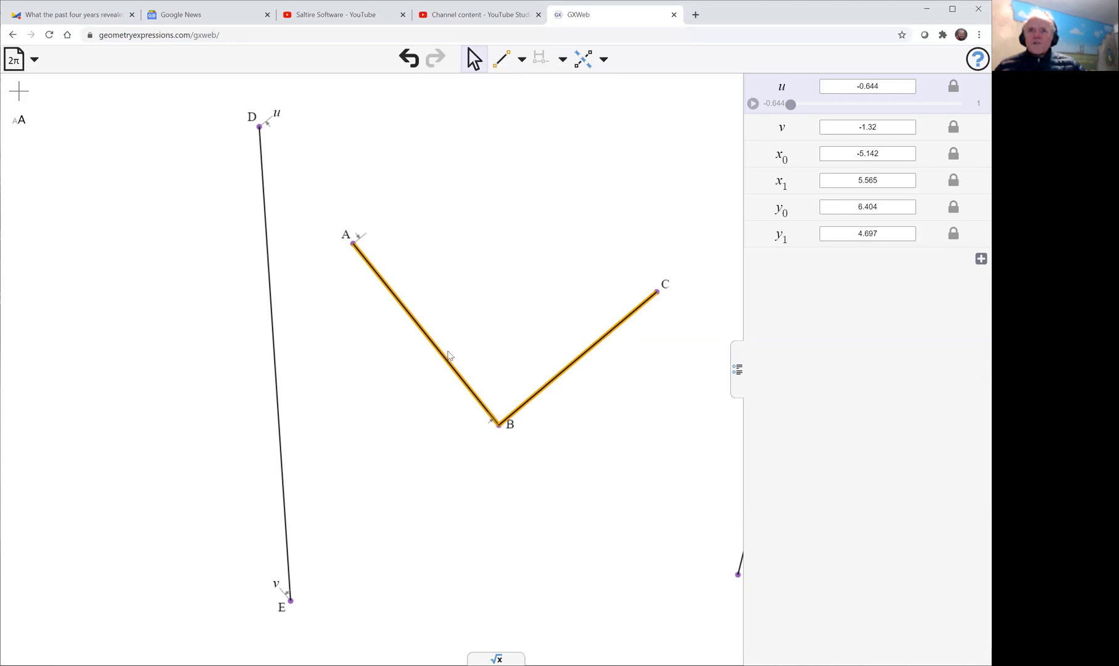
left_click(534, 291)
left_click(652, 290)
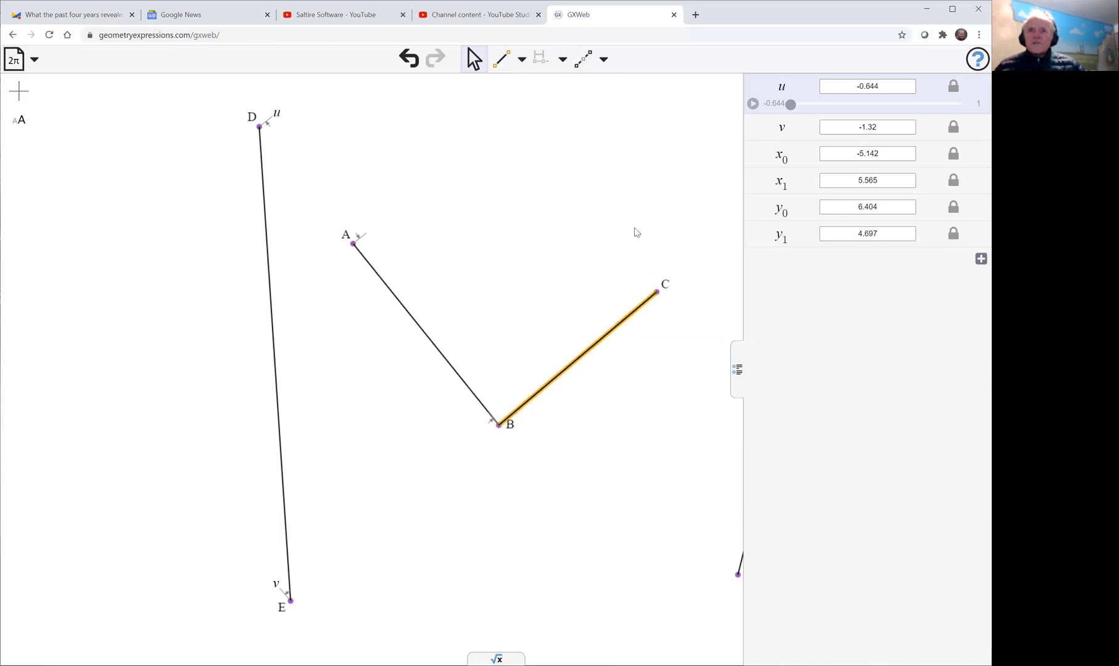
left_click(582, 59)
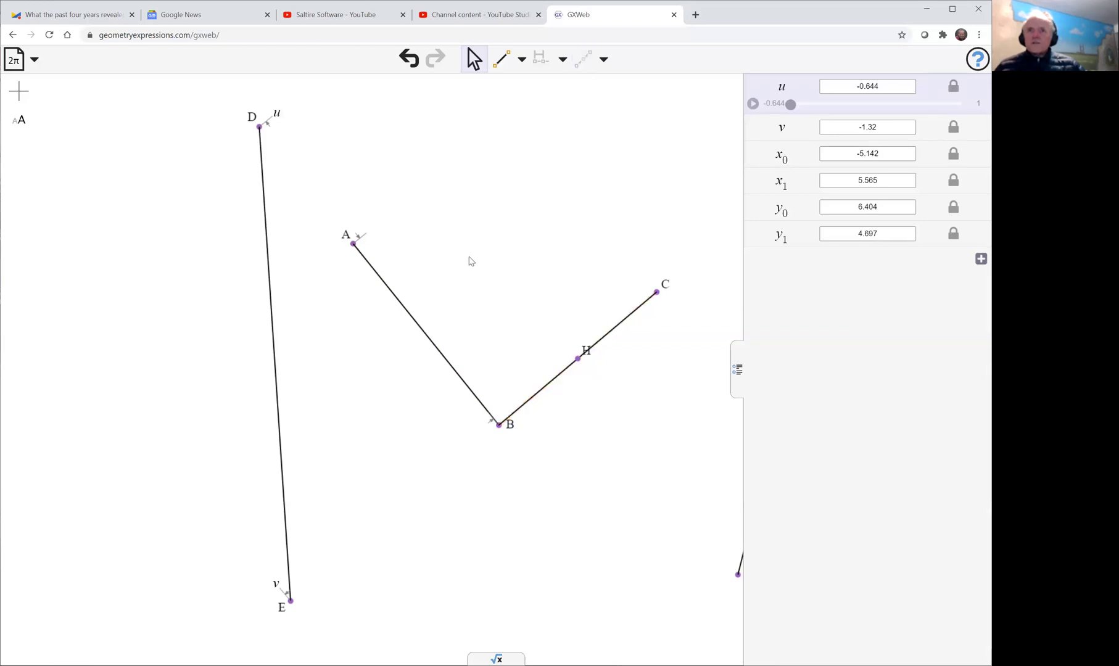
left_click(426, 333)
left_click(583, 59)
- Draw an infinite line through the midpoints of BC and AB, and undo any stray extra line
left_click(521, 59)
left_click(509, 177)
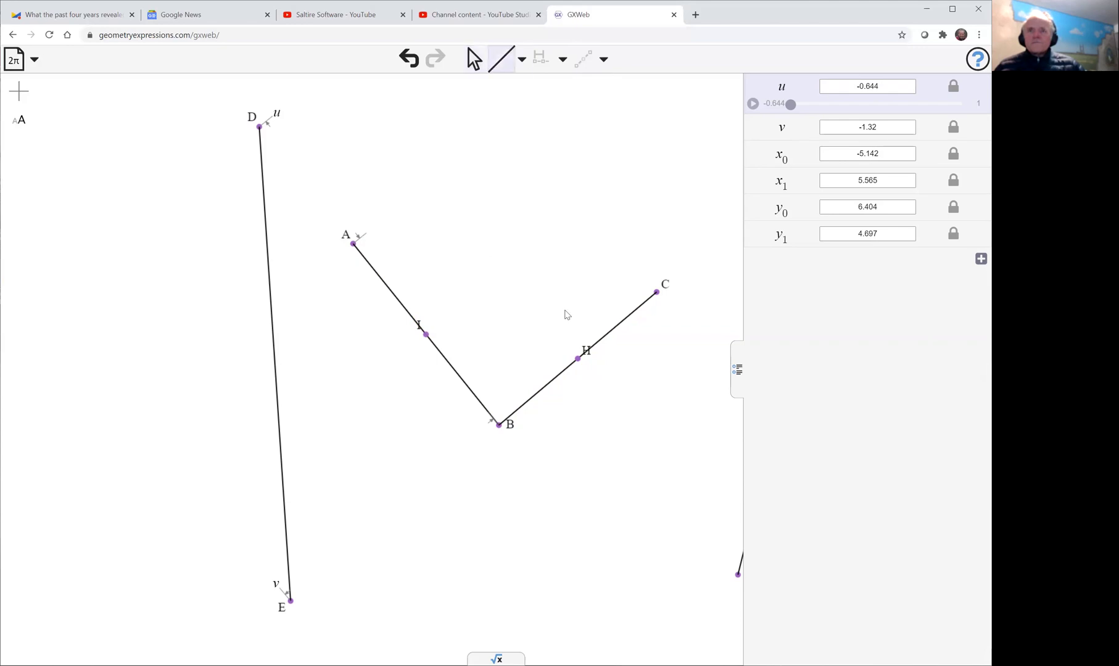
left_click(578, 362)
left_click(425, 335)
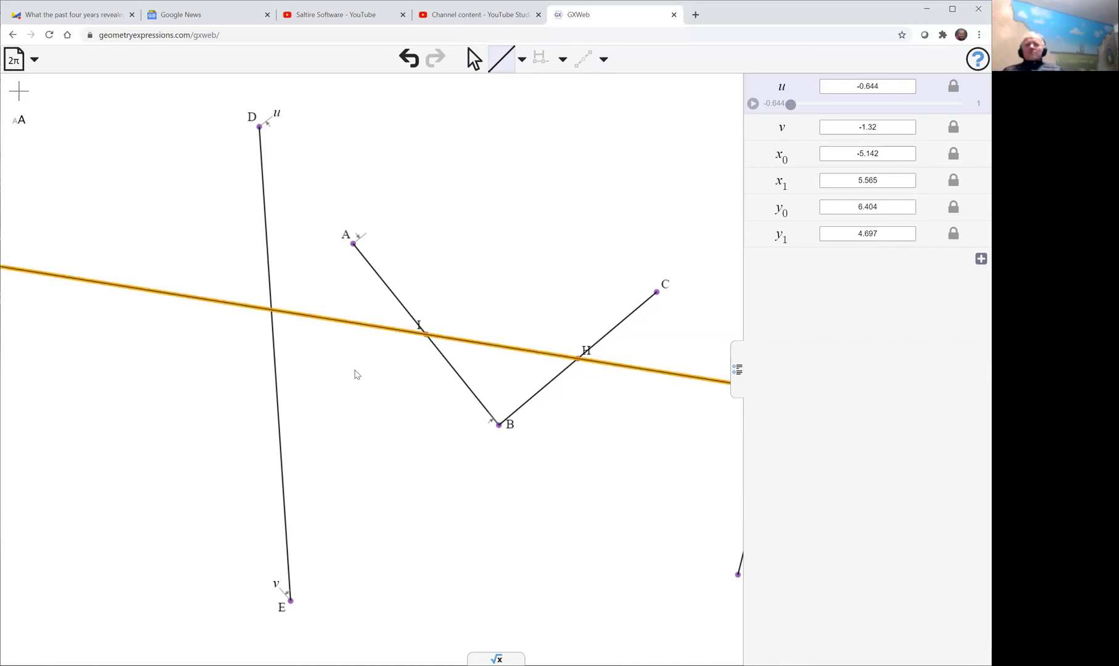
left_click(508, 189)
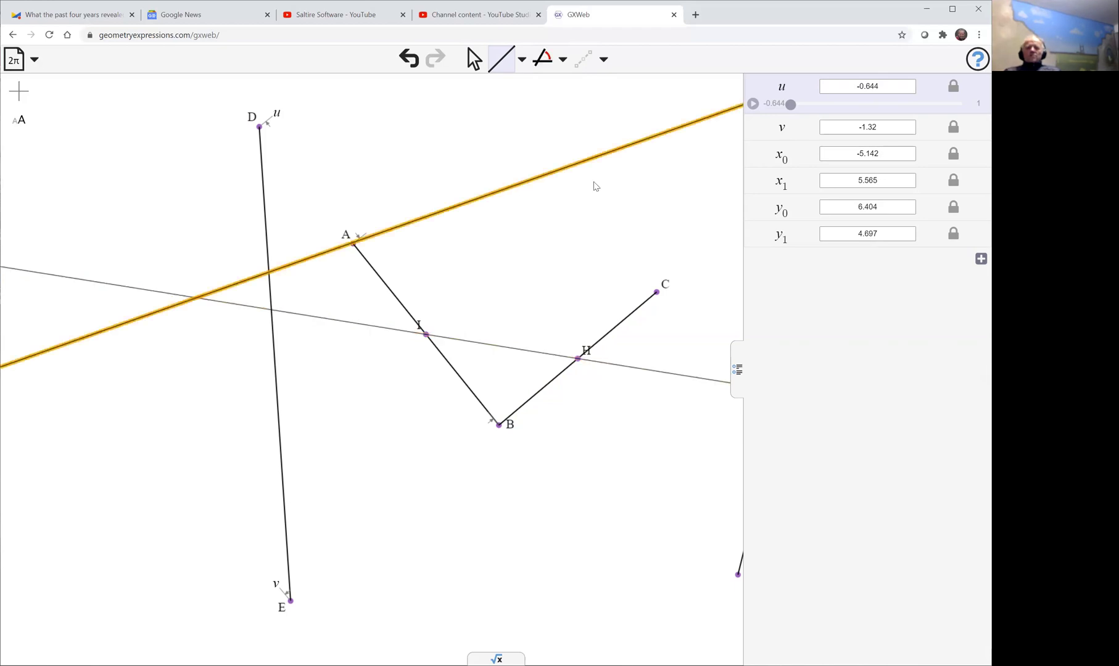
left_click(409, 59)
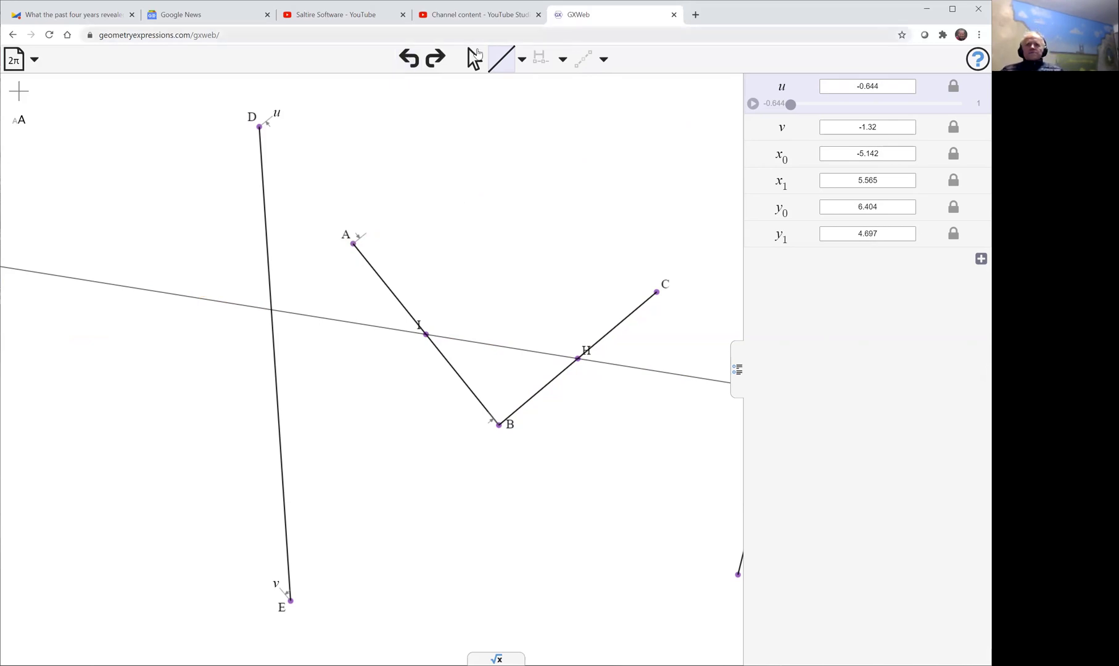
left_click(474, 57)
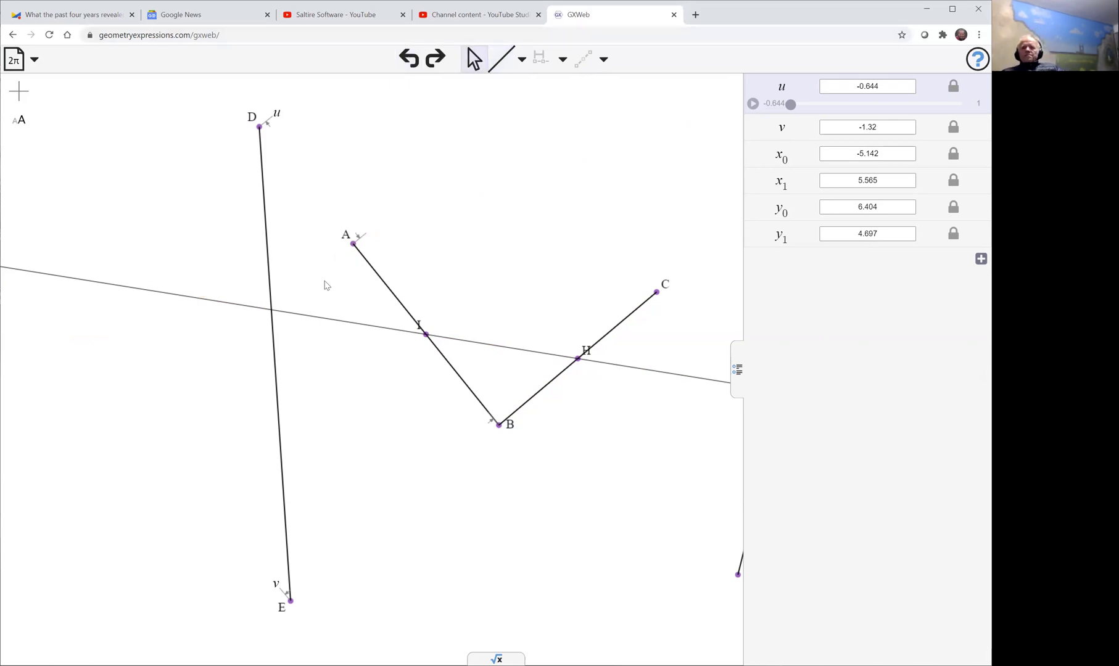
- Hide the variable values and construct the intersection point of the midpoint line and segment DE
left_click(310, 317)
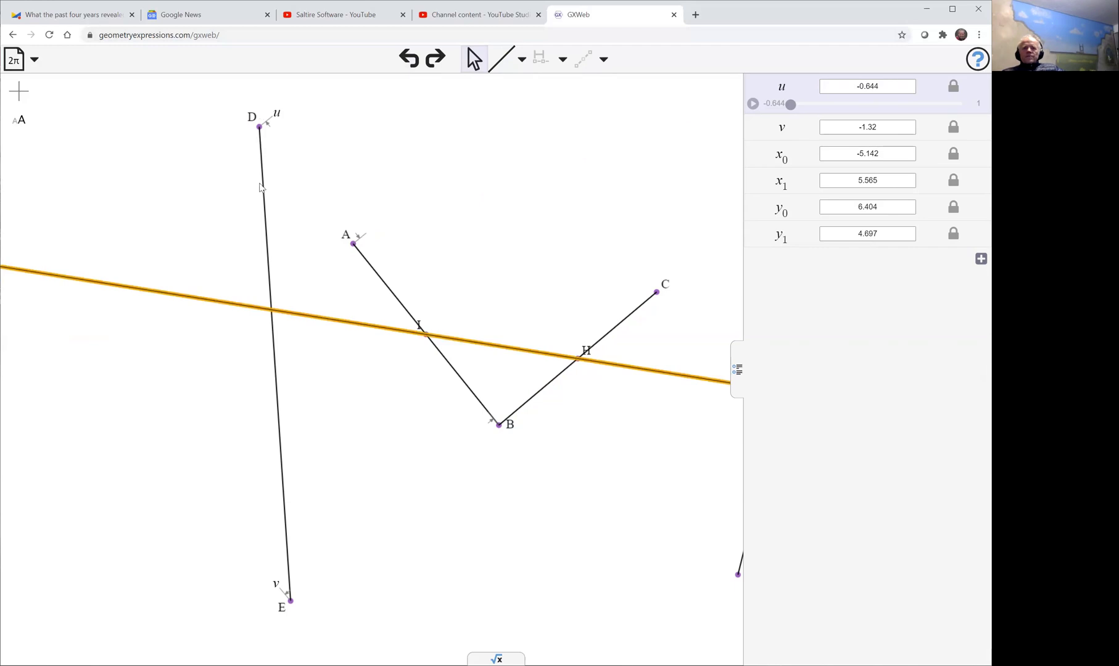
left_click(266, 211, "shift")
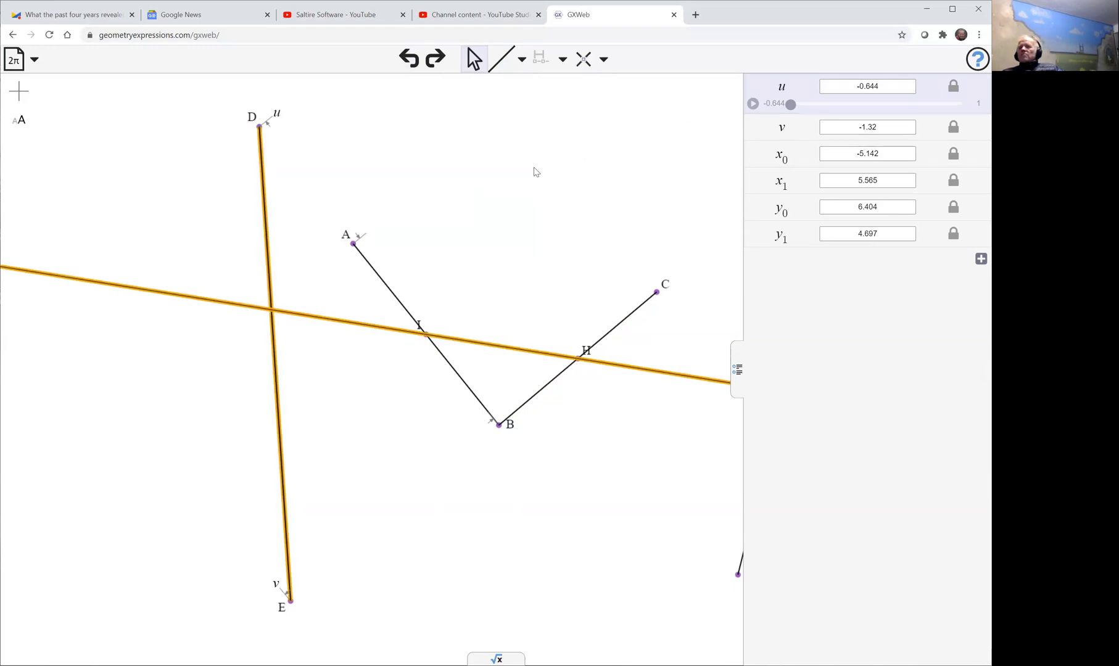
left_click(735, 374)
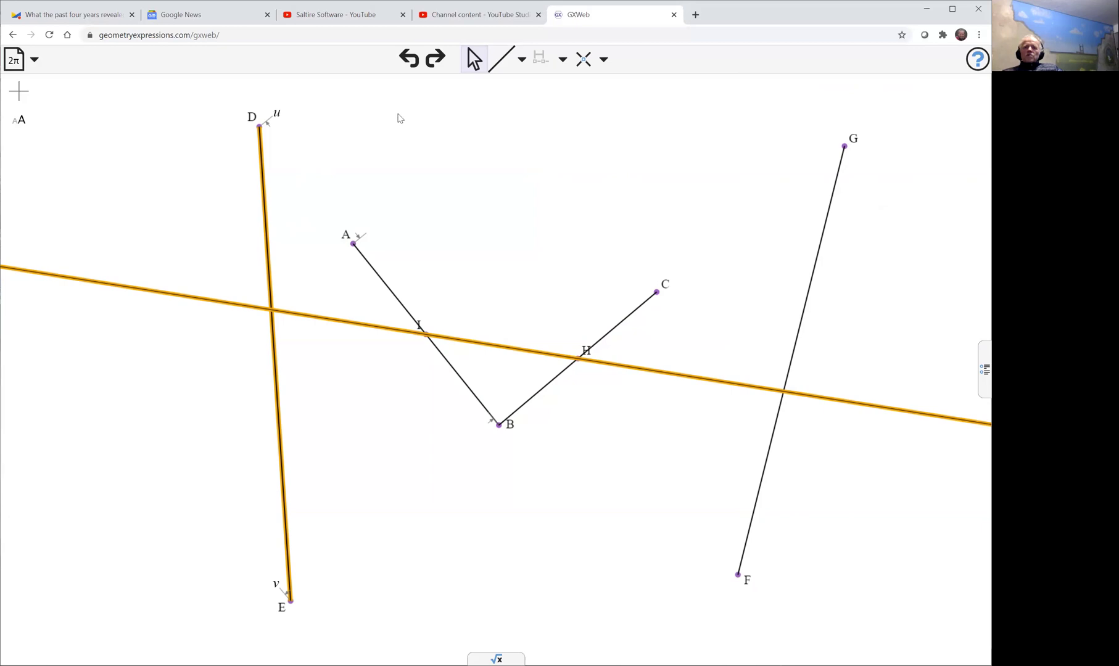
left_click(583, 59)
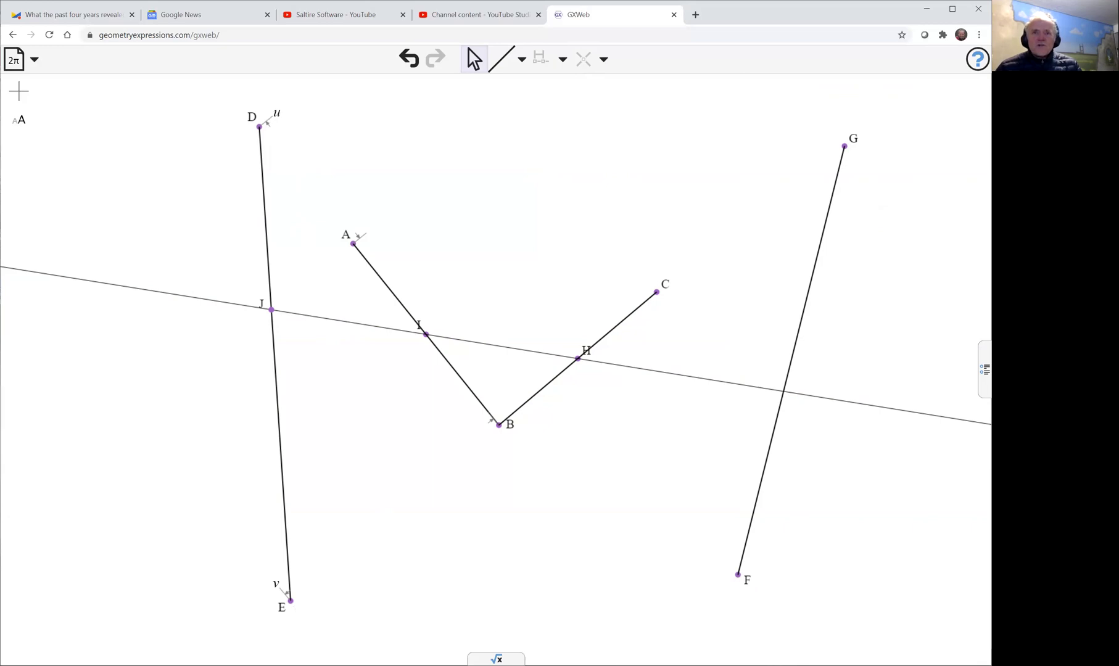
- Calculate the symbolic ratio distance(D,J)/distance(J,E)
left_click(497, 659)
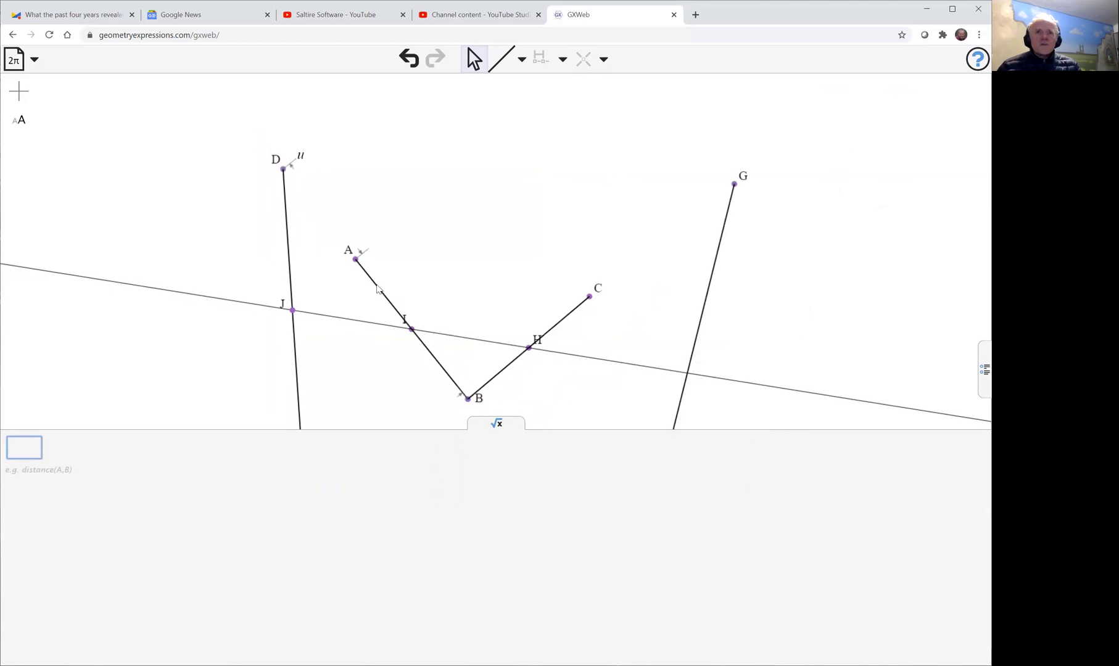
left_click(436, 251)
left_click_drag(425, 215, 421, 147)
left_click(24, 448)
type("distance")
type("(D,")
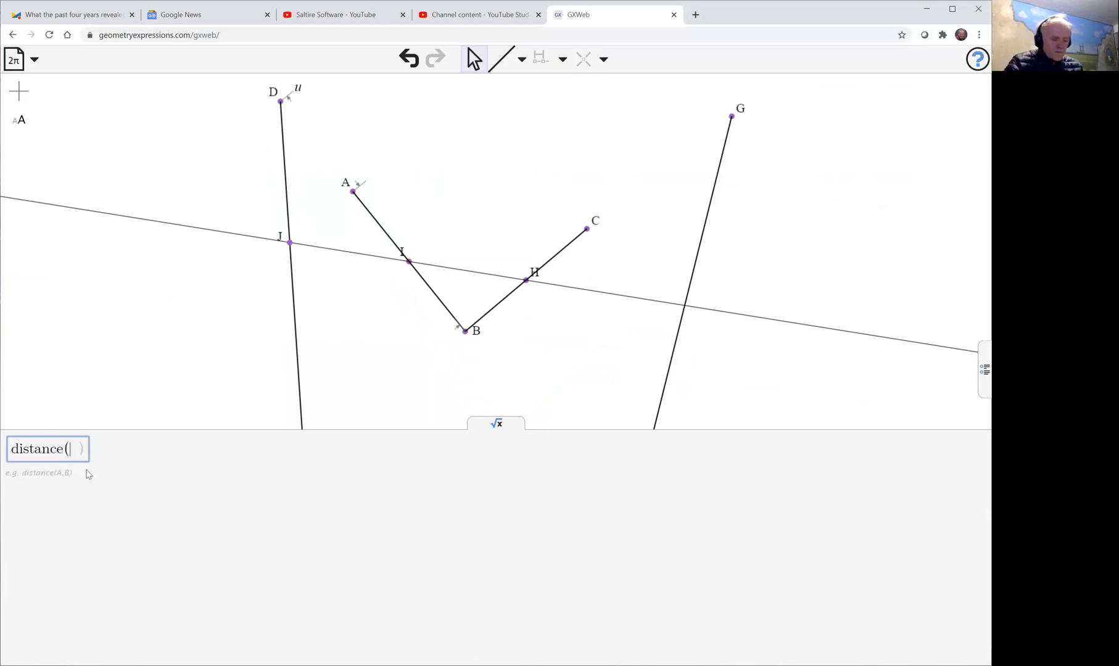
type("J)")
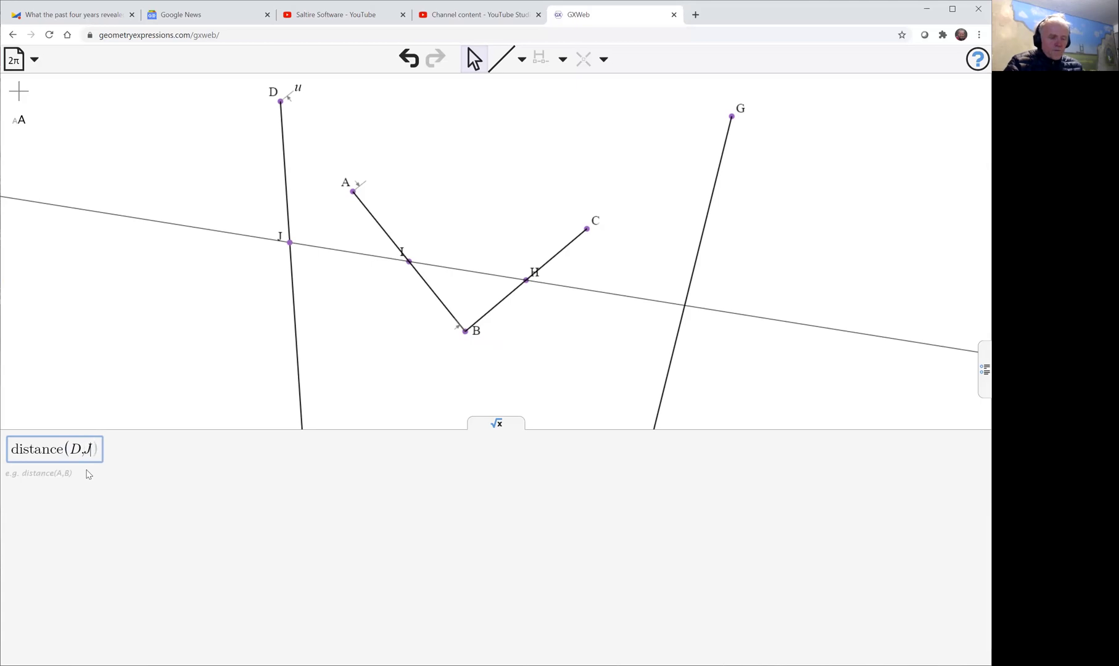
type("/")
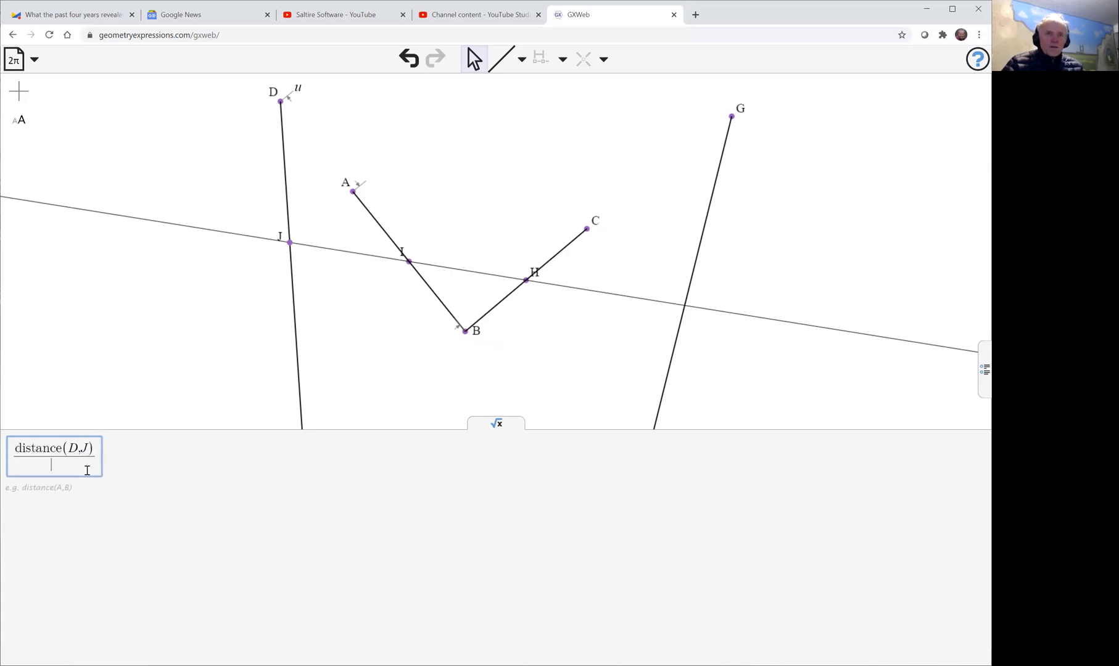
scroll(365, 276, "down", 2)
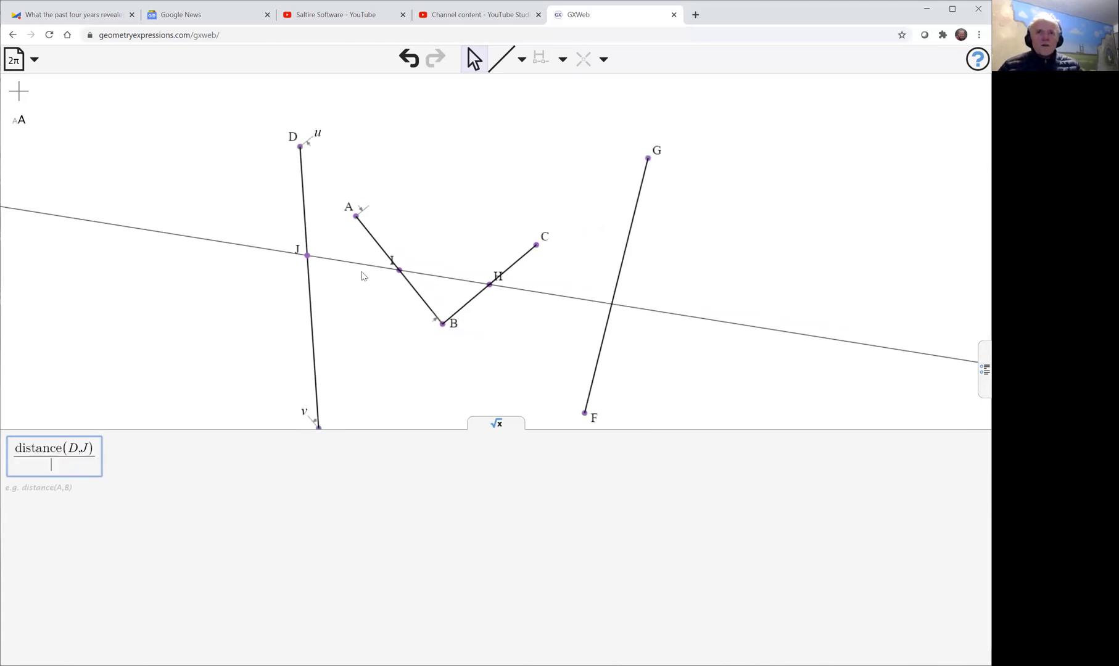
left_click_drag(372, 336, 352, 282)
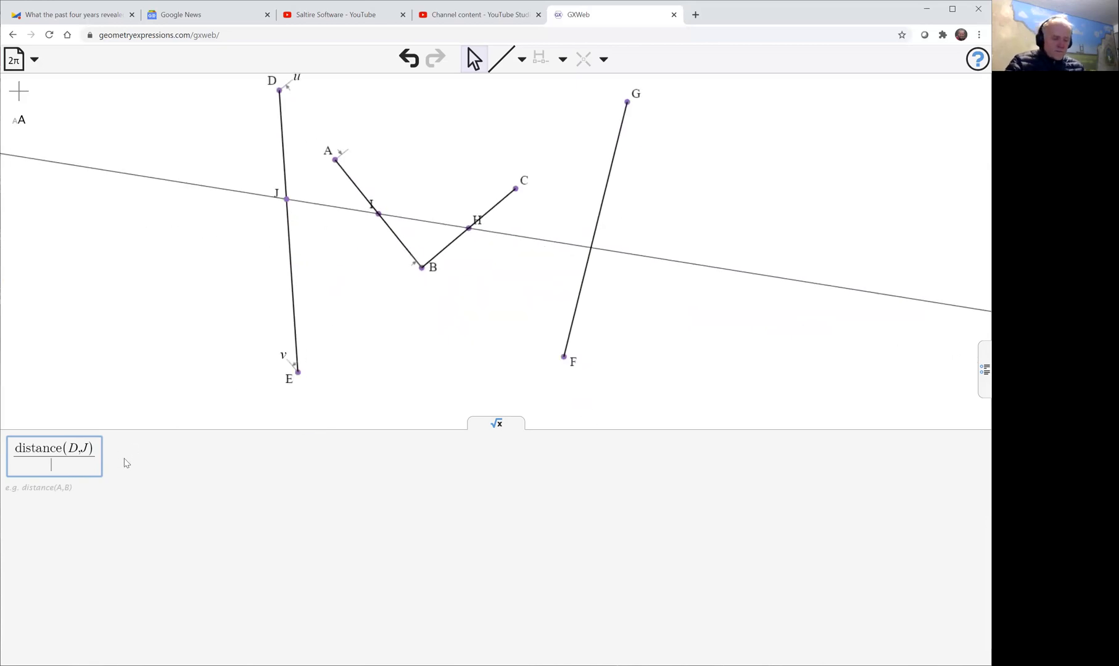
type("distance(J")
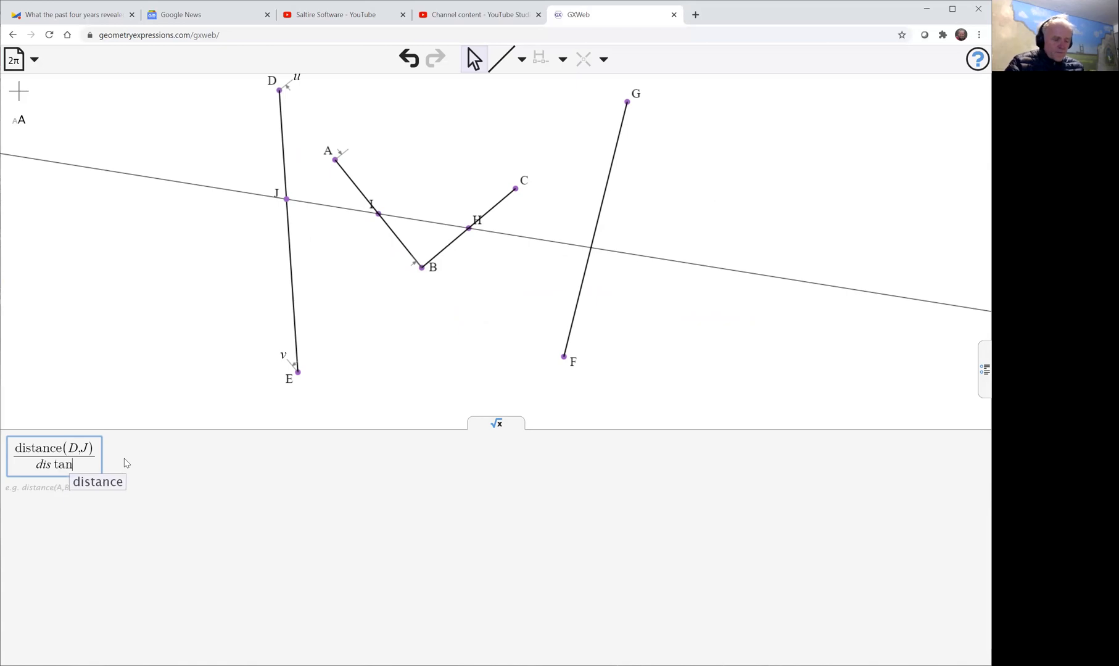
type(",E)")
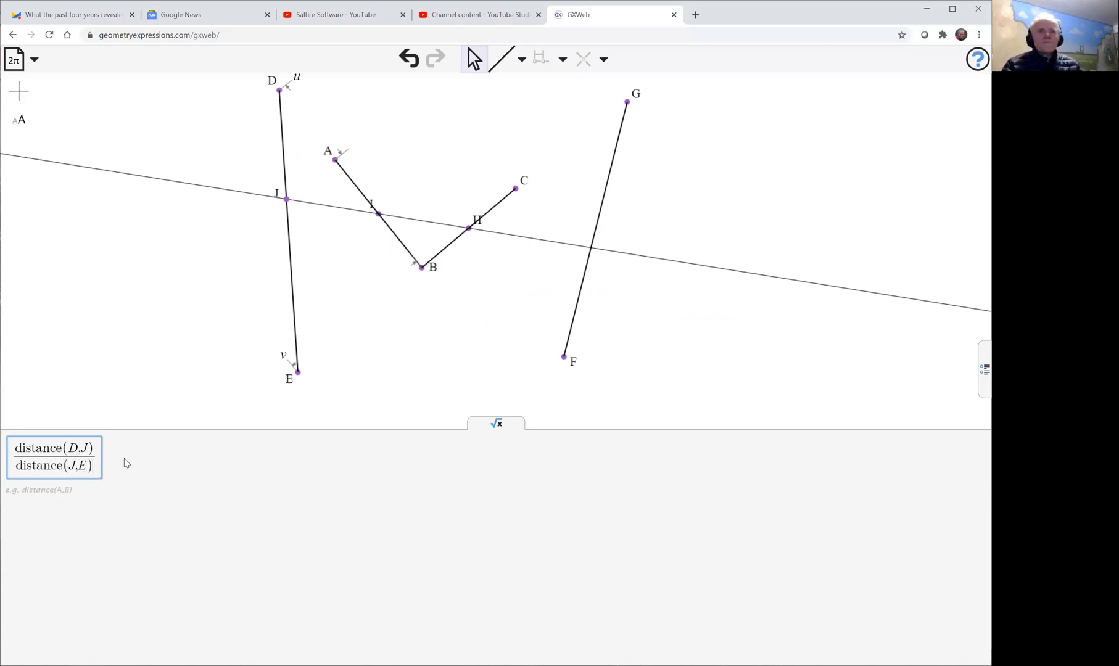
key("Return")
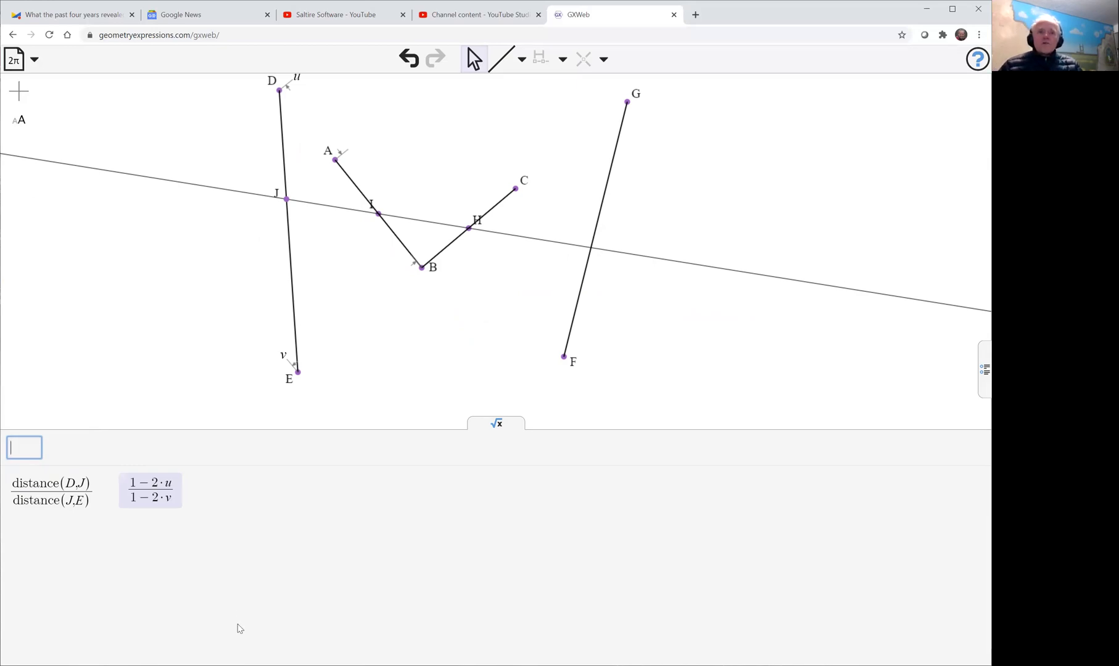
- Change the proportion constraint on point E to u, matching point D
double_click(283, 357)
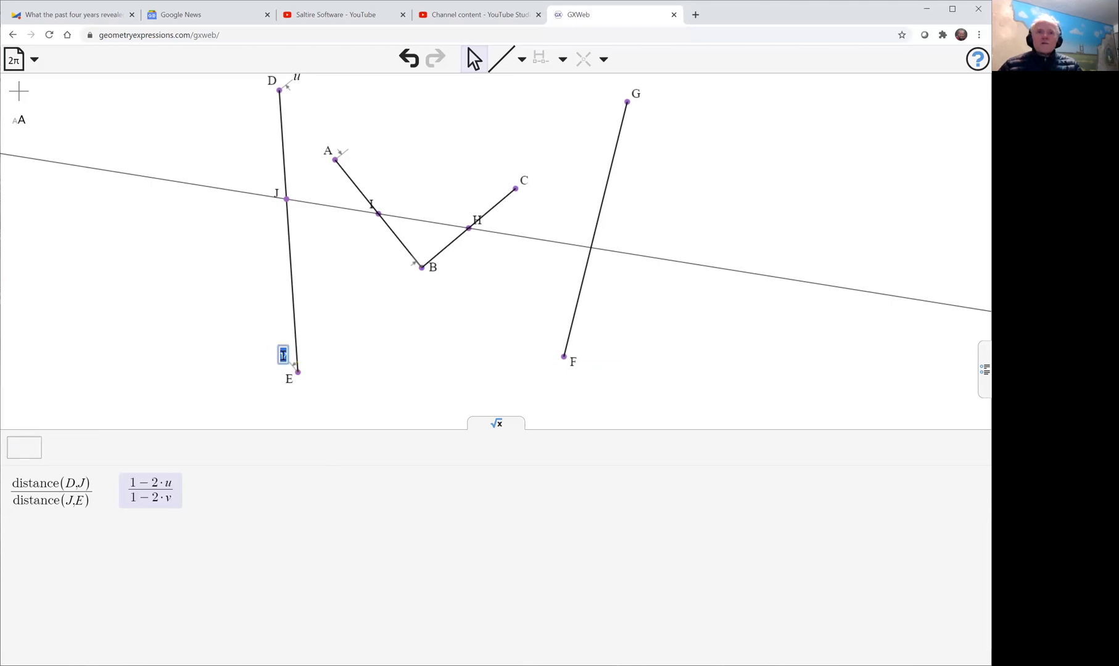
key("Delete")
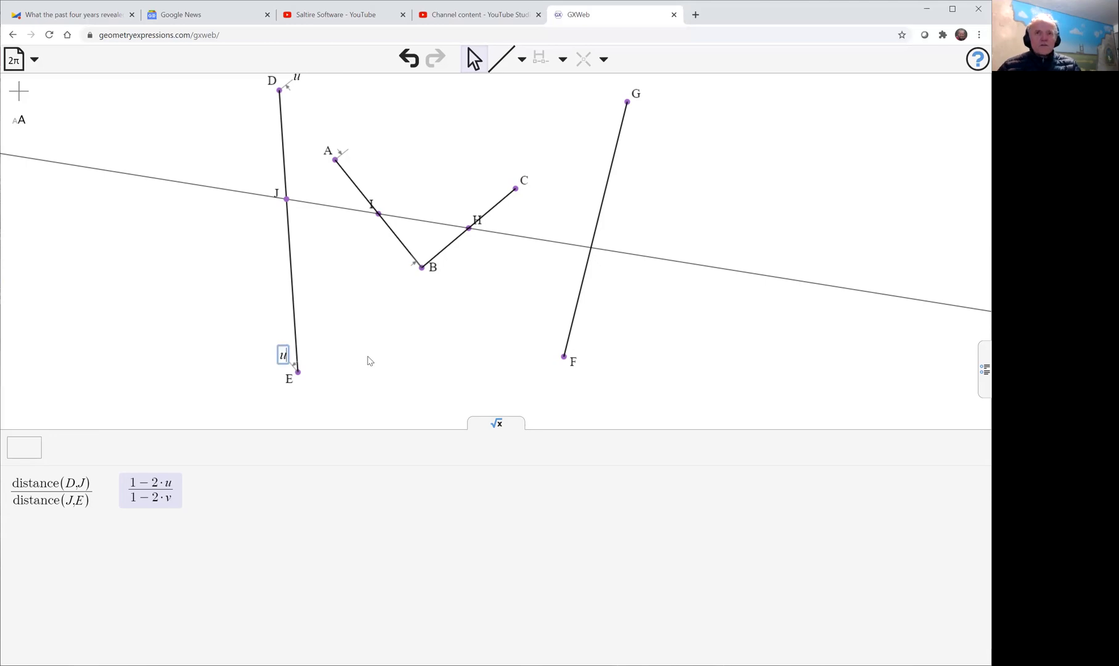
key("Return")
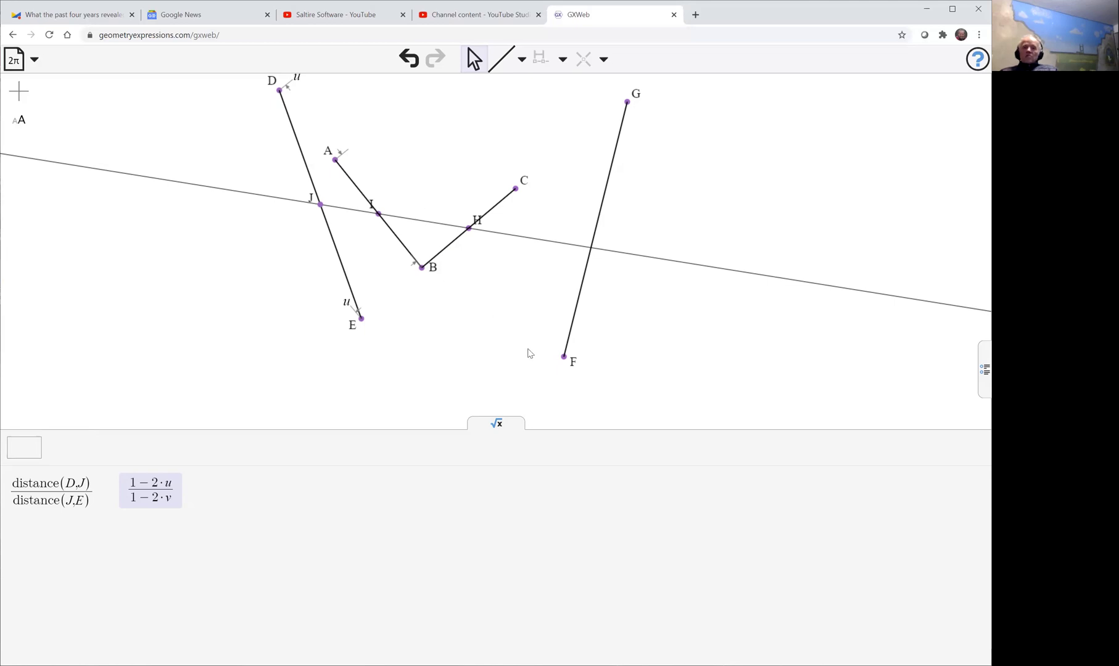
- Constrain point F to lie at proportion s along the line through segment AB
left_click(565, 359)
left_click(401, 246, "shift")
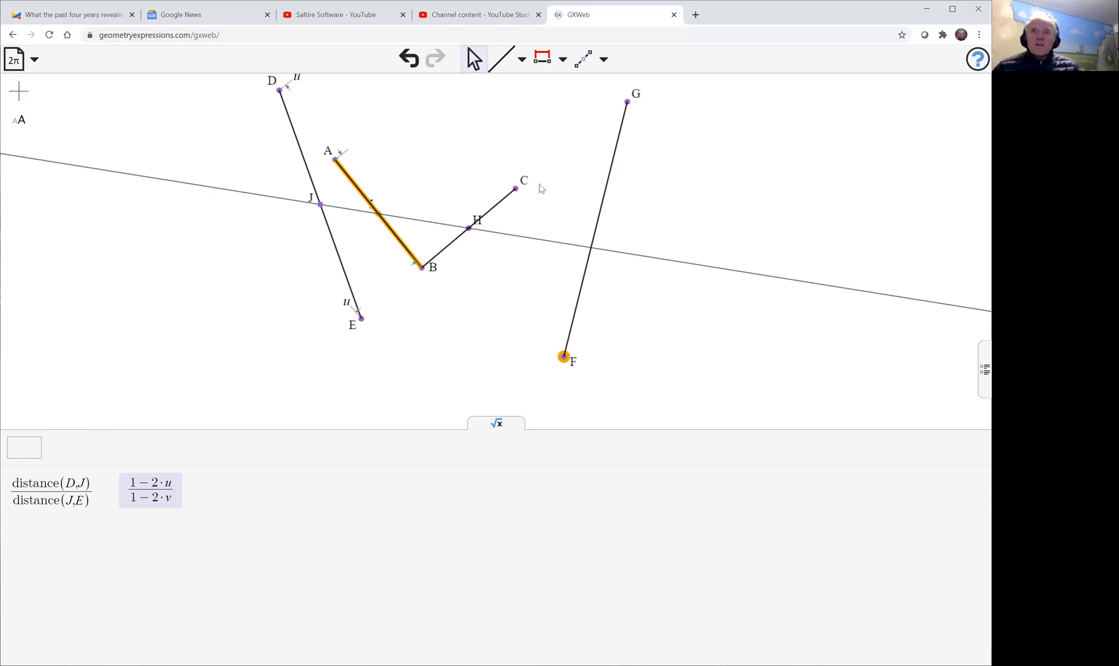
left_click(562, 60)
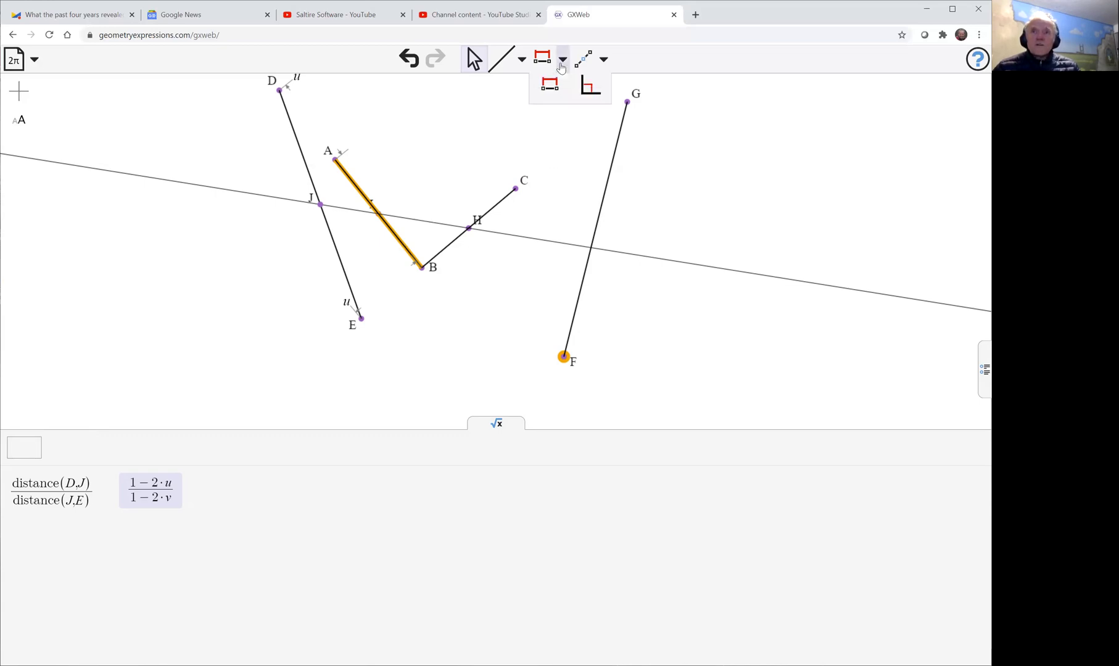
left_click(549, 176)
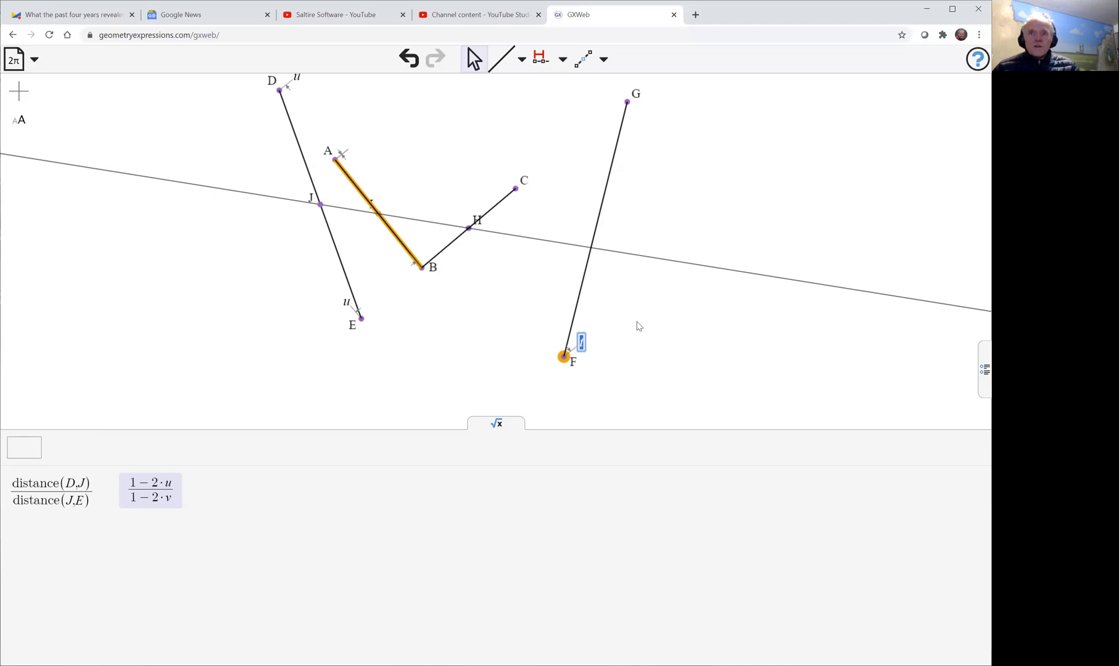
type("s")
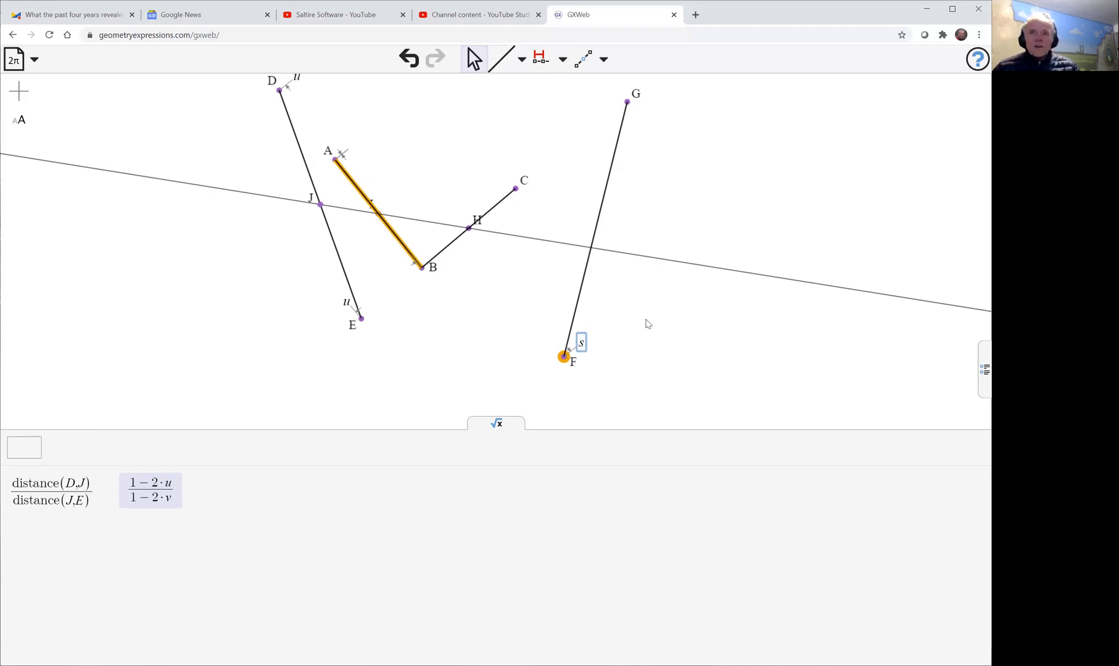
key("Return")
- Constrain point G to lie at proportion s along the line through segment BC, matching point F
left_click(628, 103)
left_click(493, 208)
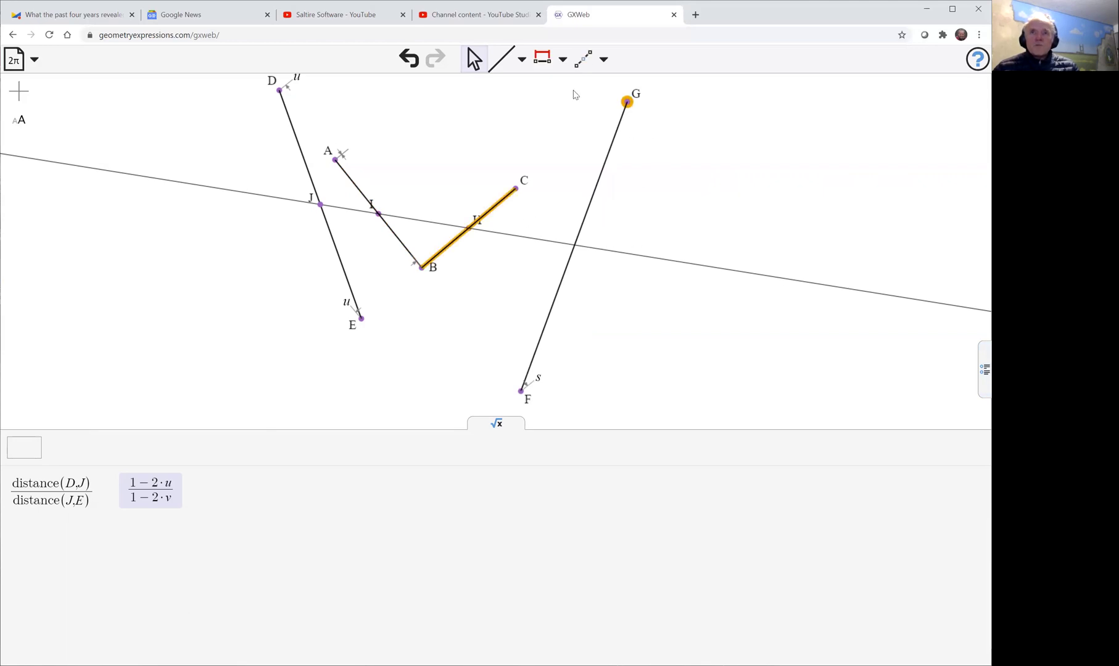
left_click(562, 62)
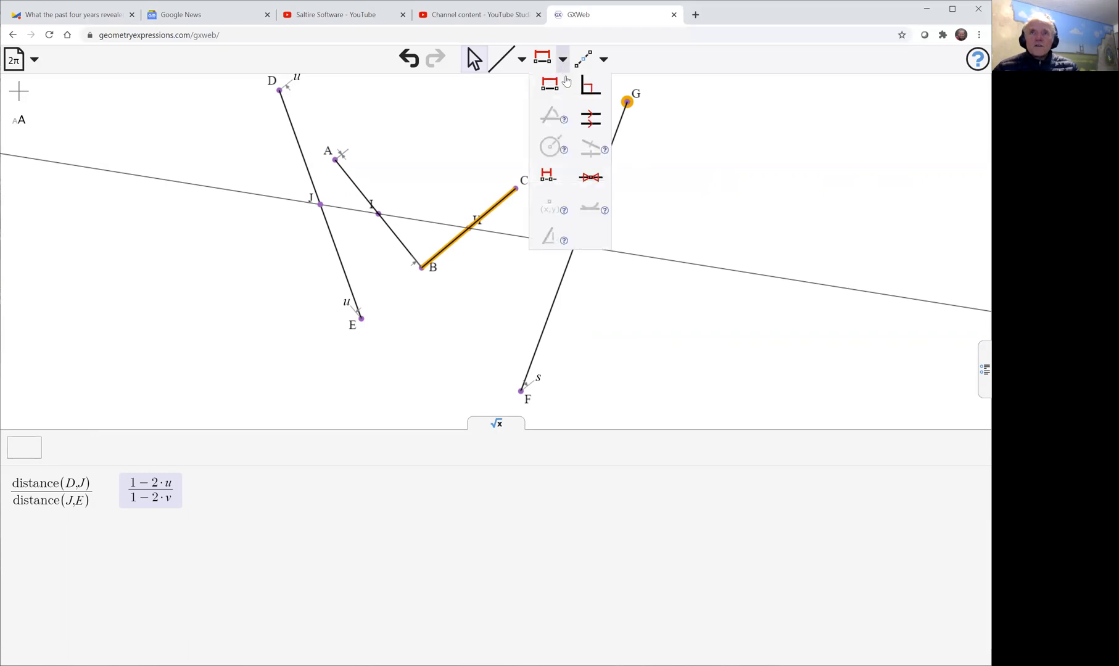
left_click(551, 176)
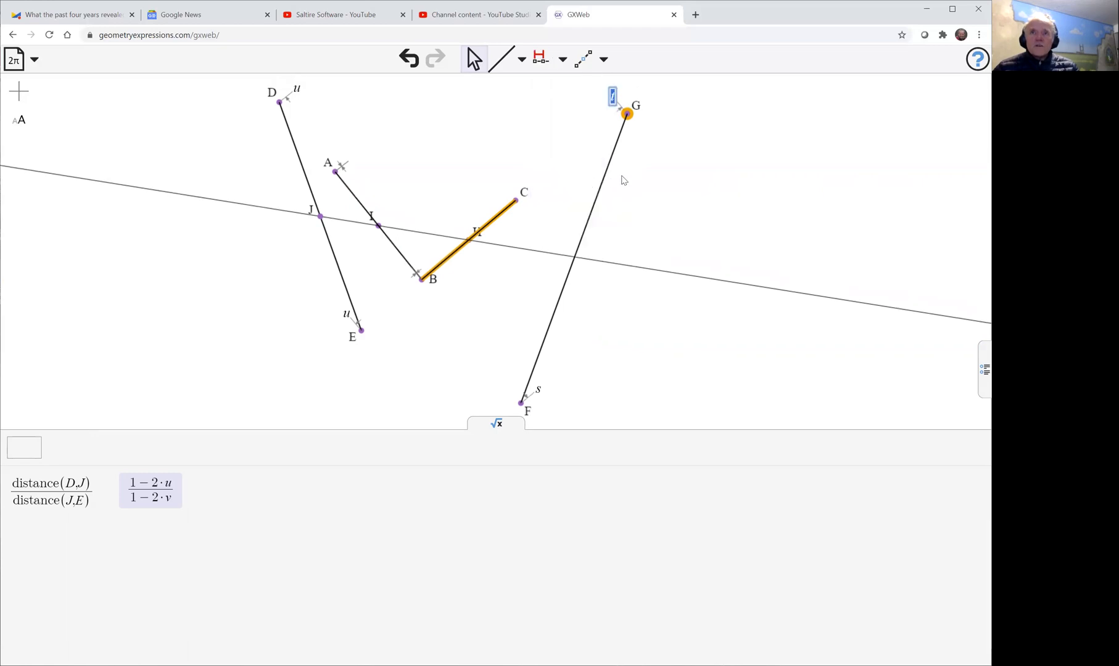
type("s")
key("Return")
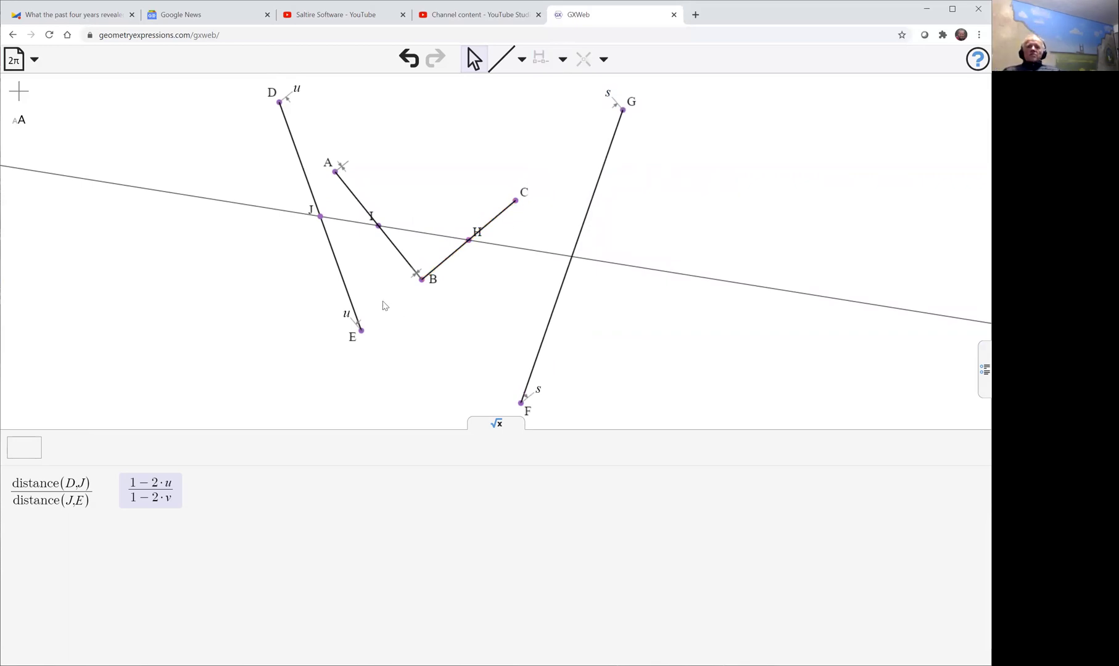
- Show the variable values instead of the symbolic calculations and reduce s to about 1.747 to move segment FG
left_click(498, 426)
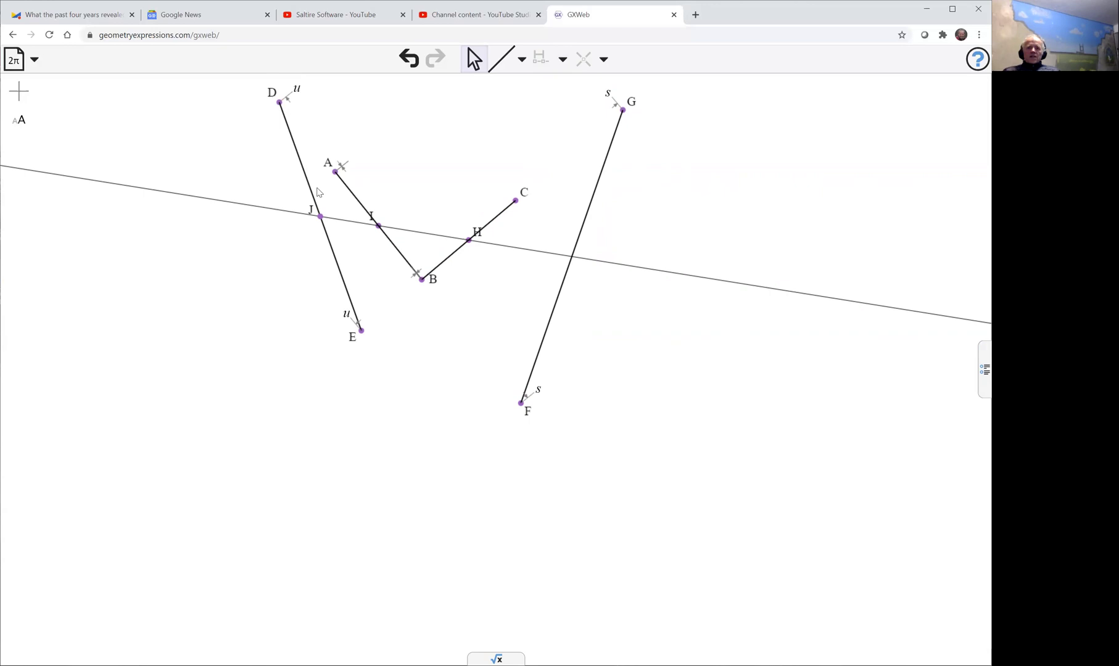
left_click(978, 370)
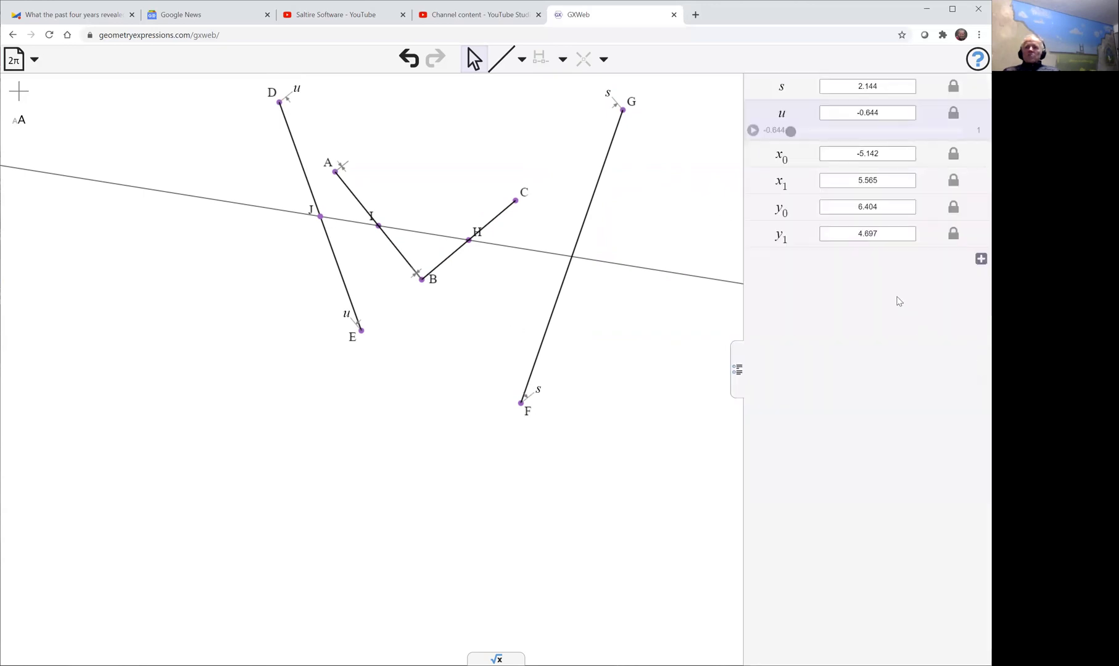
left_click_drag(792, 131, 782, 154)
left_click(818, 89)
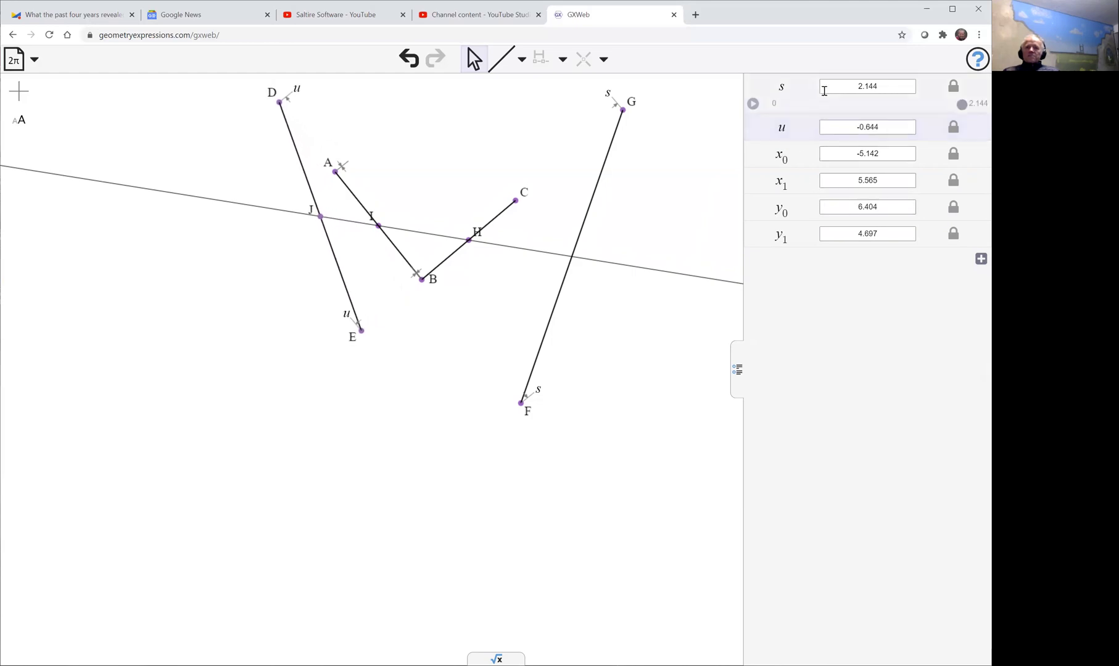
left_click_drag(961, 106, 930, 106)
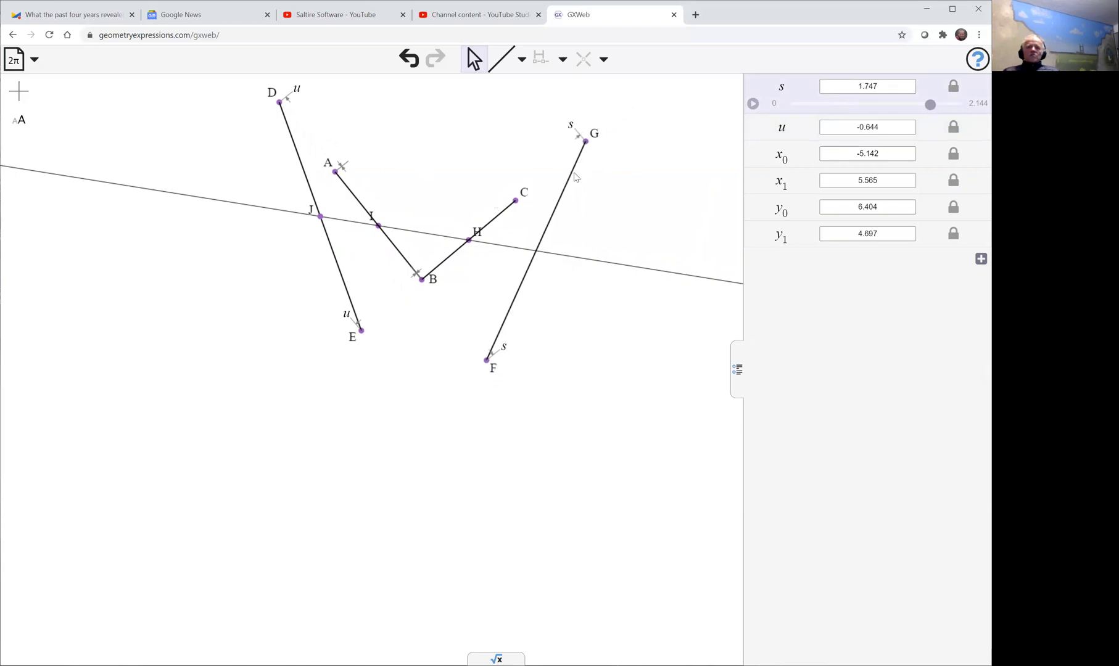